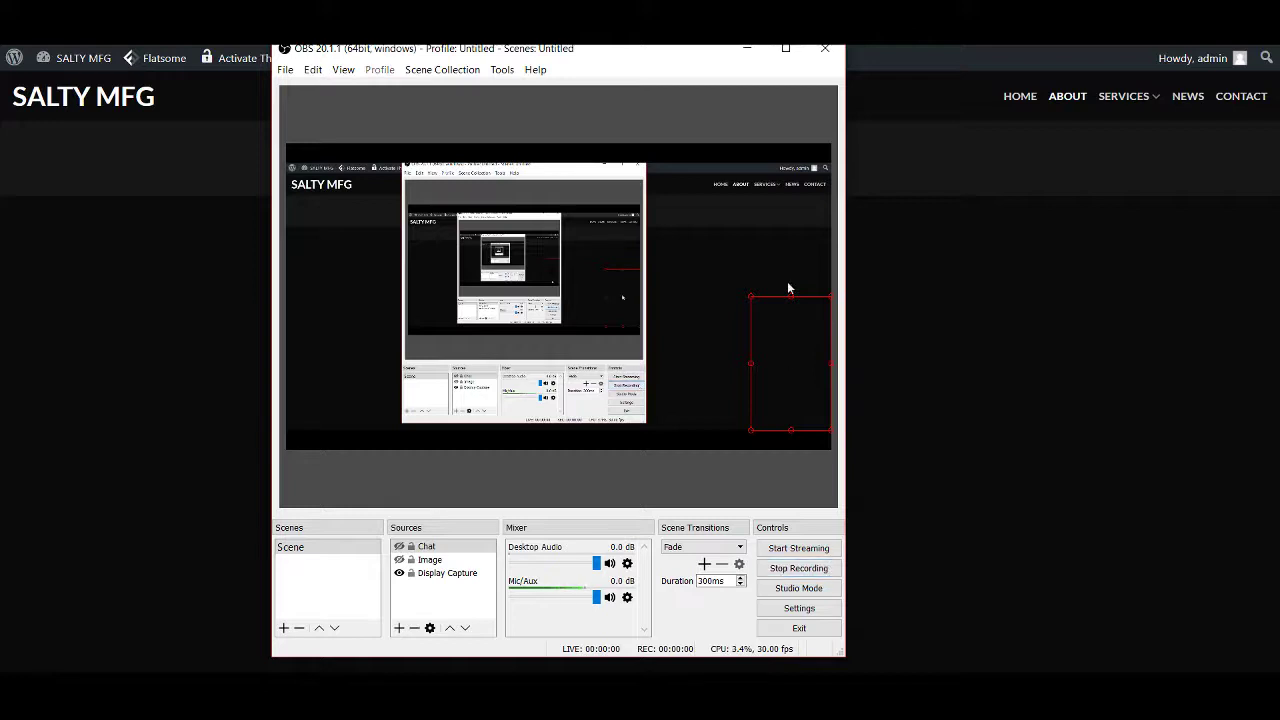
Bring up the Salty MFG site and go through NEWS to the empty About page
click(747, 48)
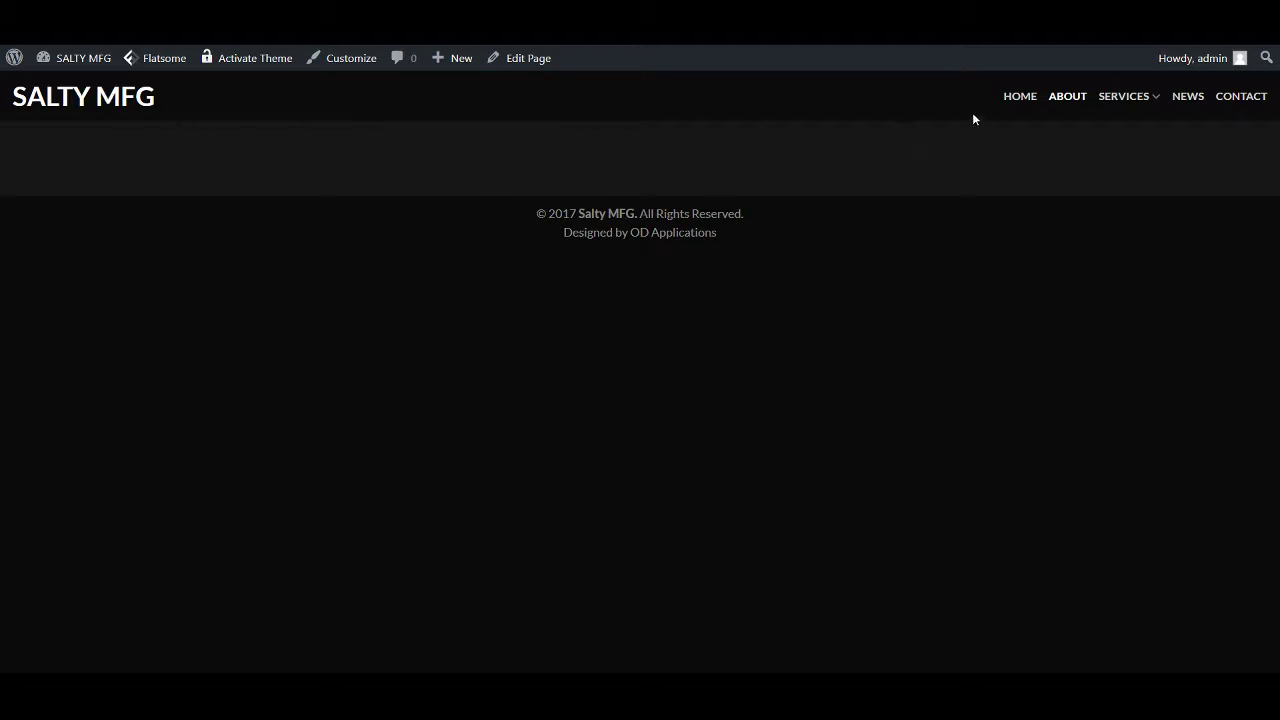
click(1188, 96)
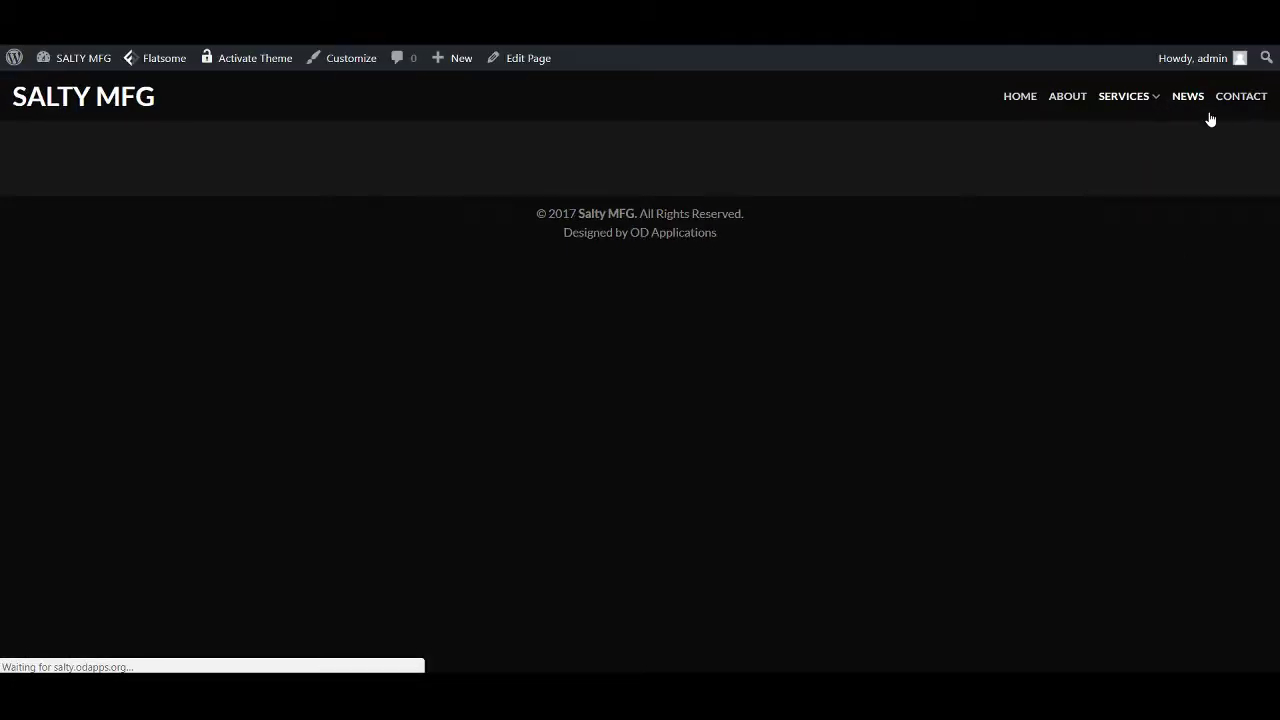
click(1069, 96)
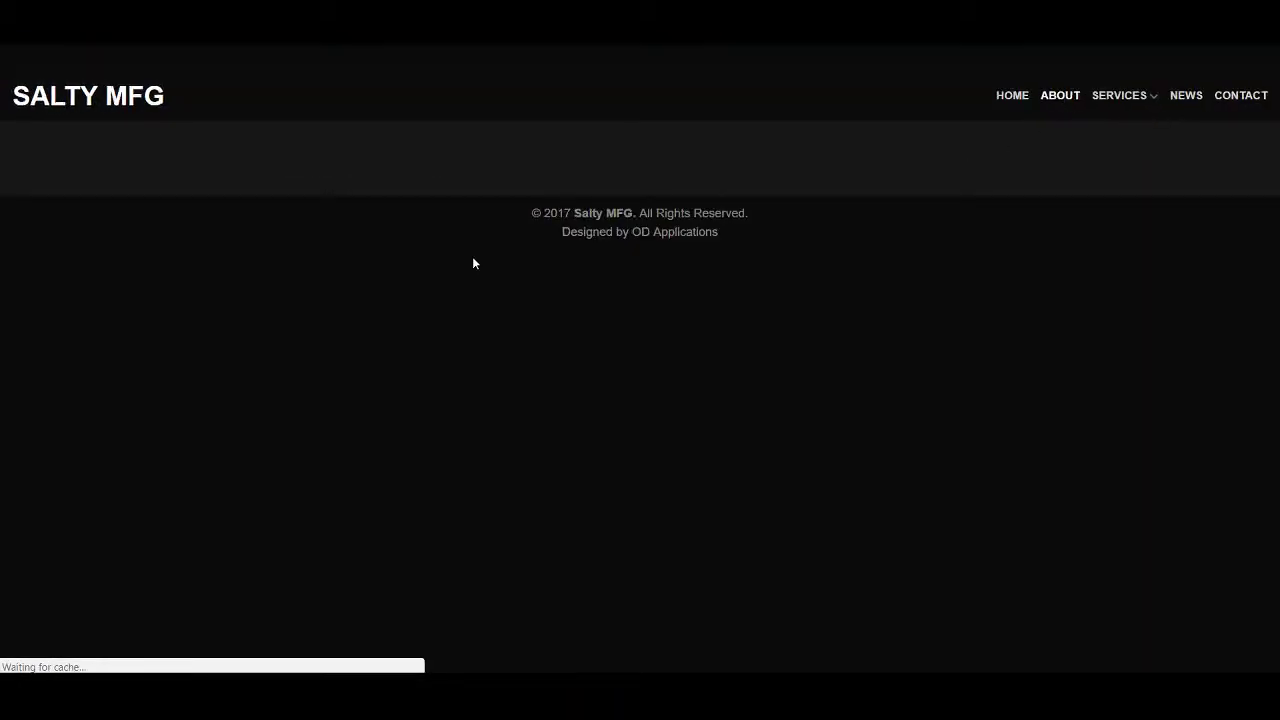
Launch Edit with UX Builder for the About page from the admin bar's Edit Page menu
mouse_move(523, 67)
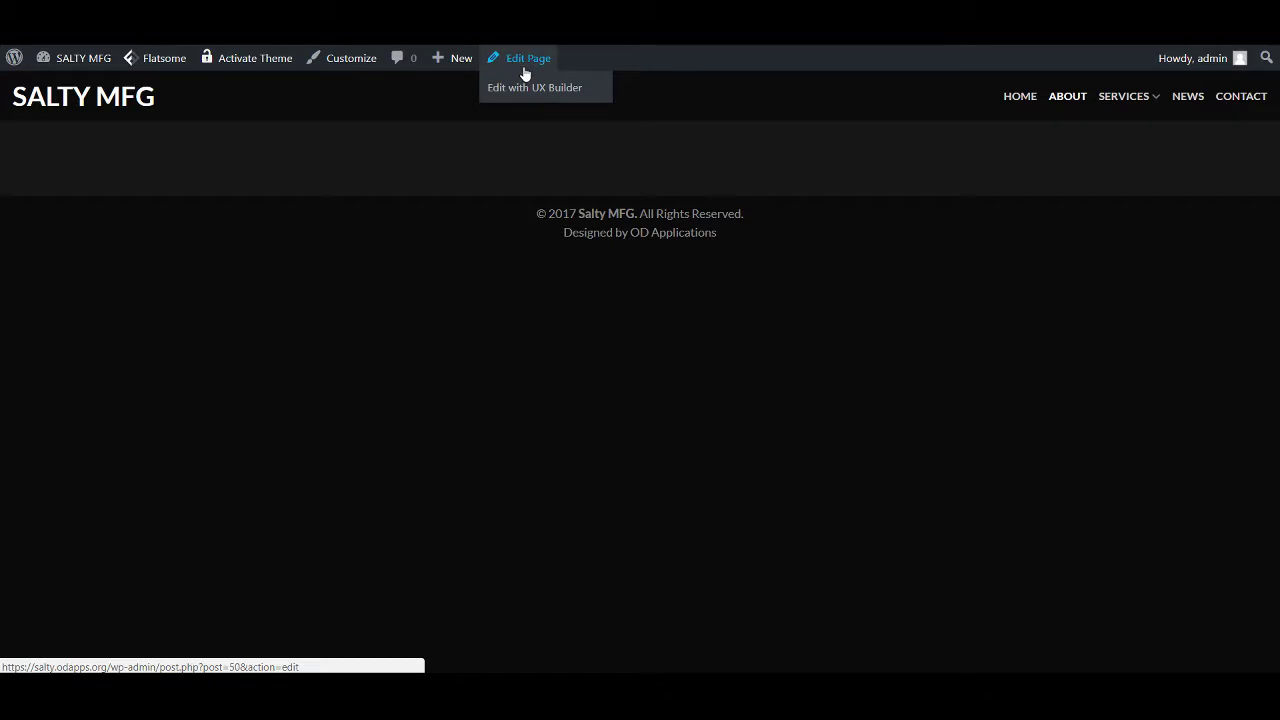
click(526, 60)
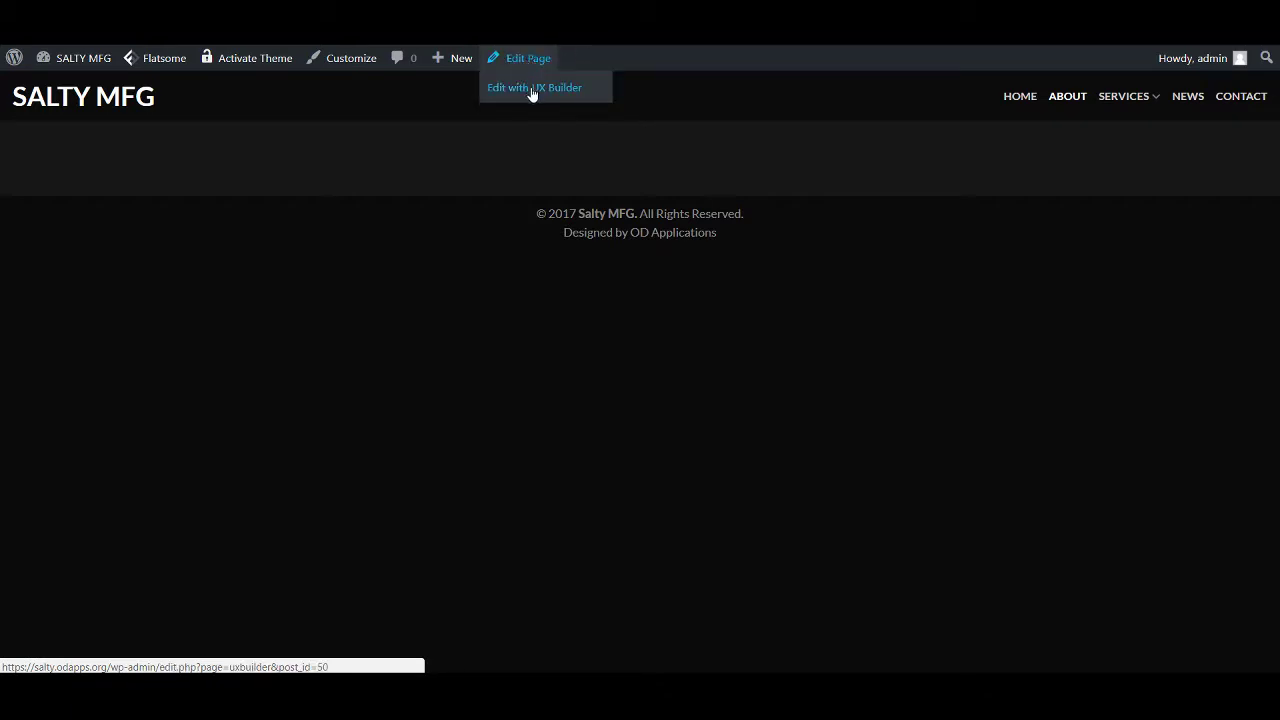
click(533, 90)
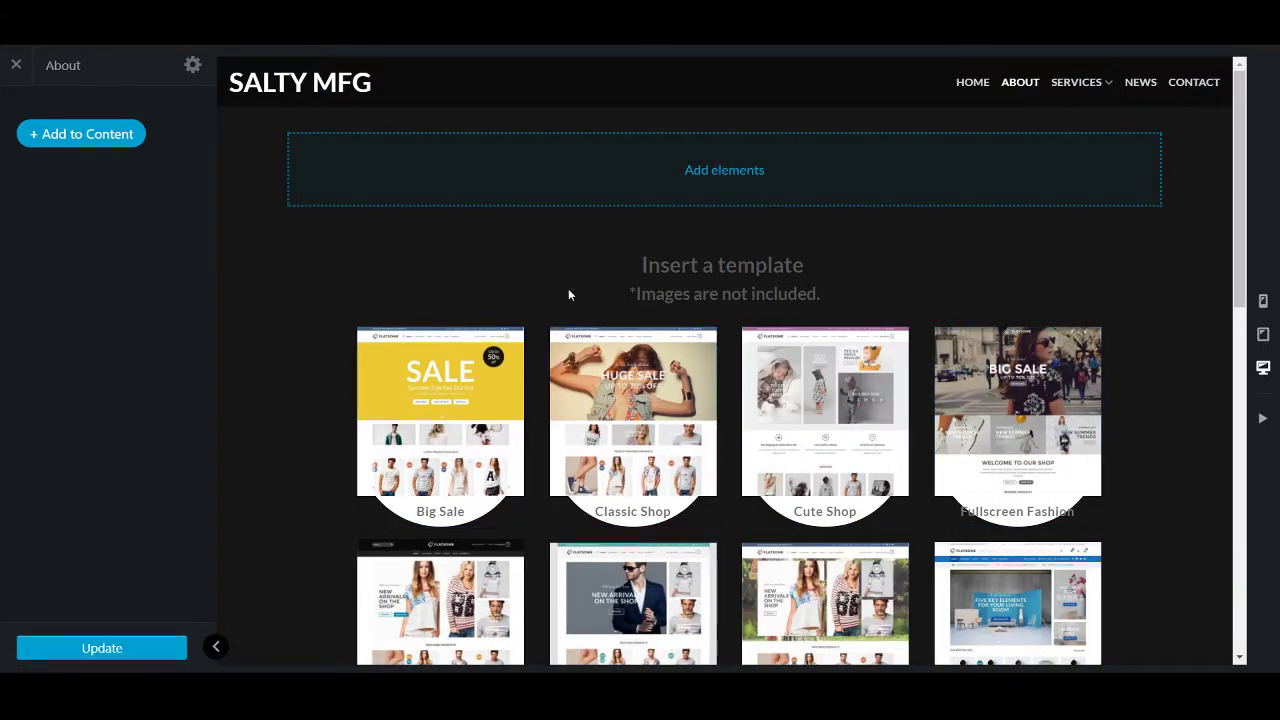
Set the About page's template to Page - Full Width in Post settings
click(192, 65)
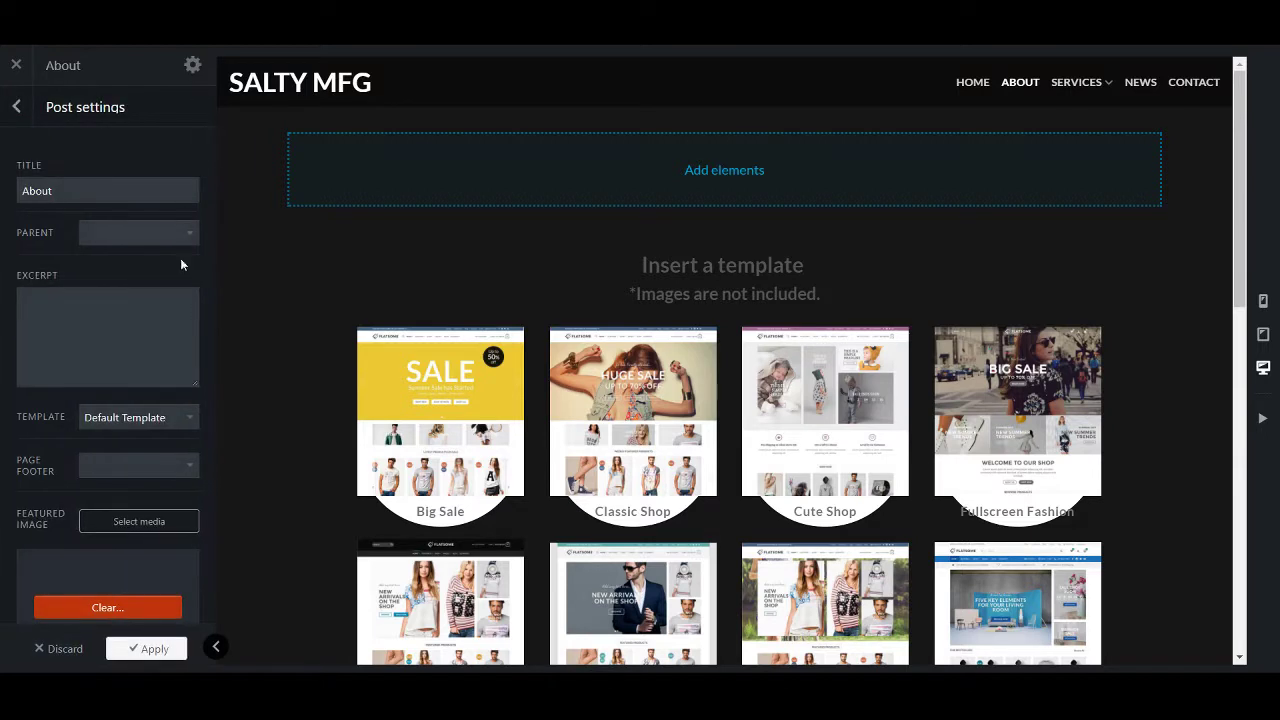
click(193, 418)
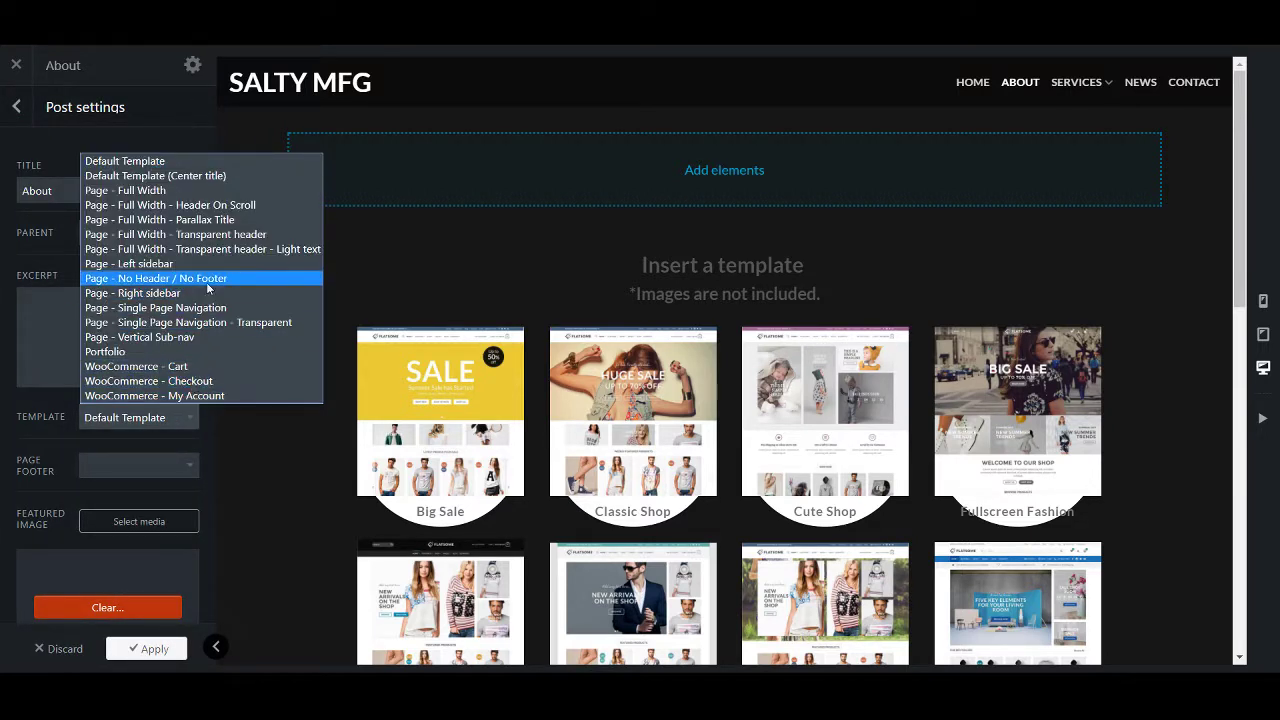
click(242, 193)
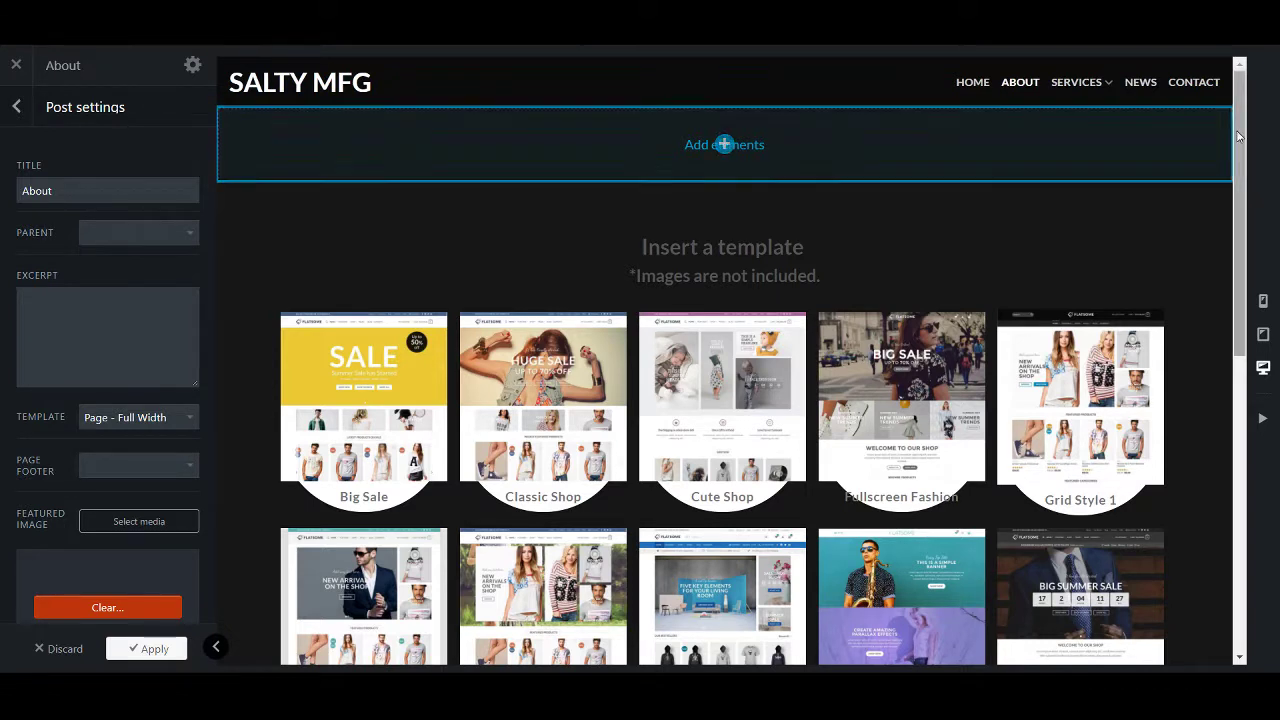
click(17, 107)
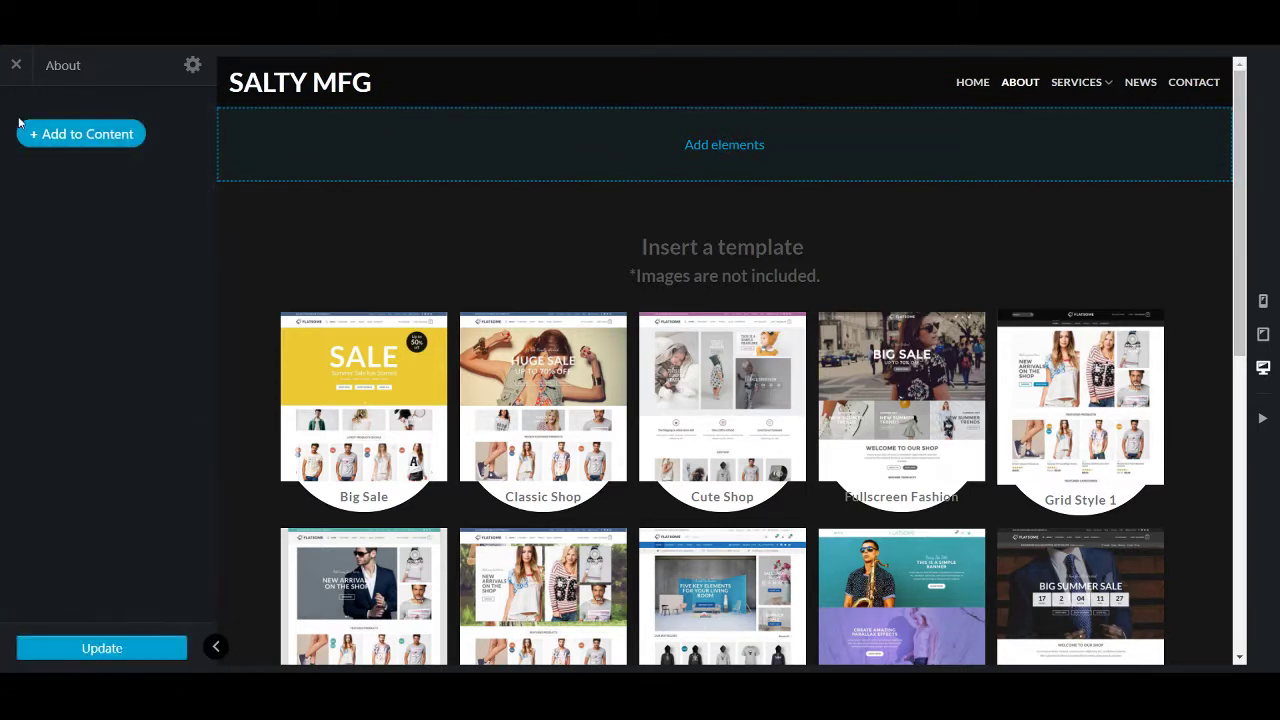
Add a trial Section with a preset, then delete it again
click(120, 133)
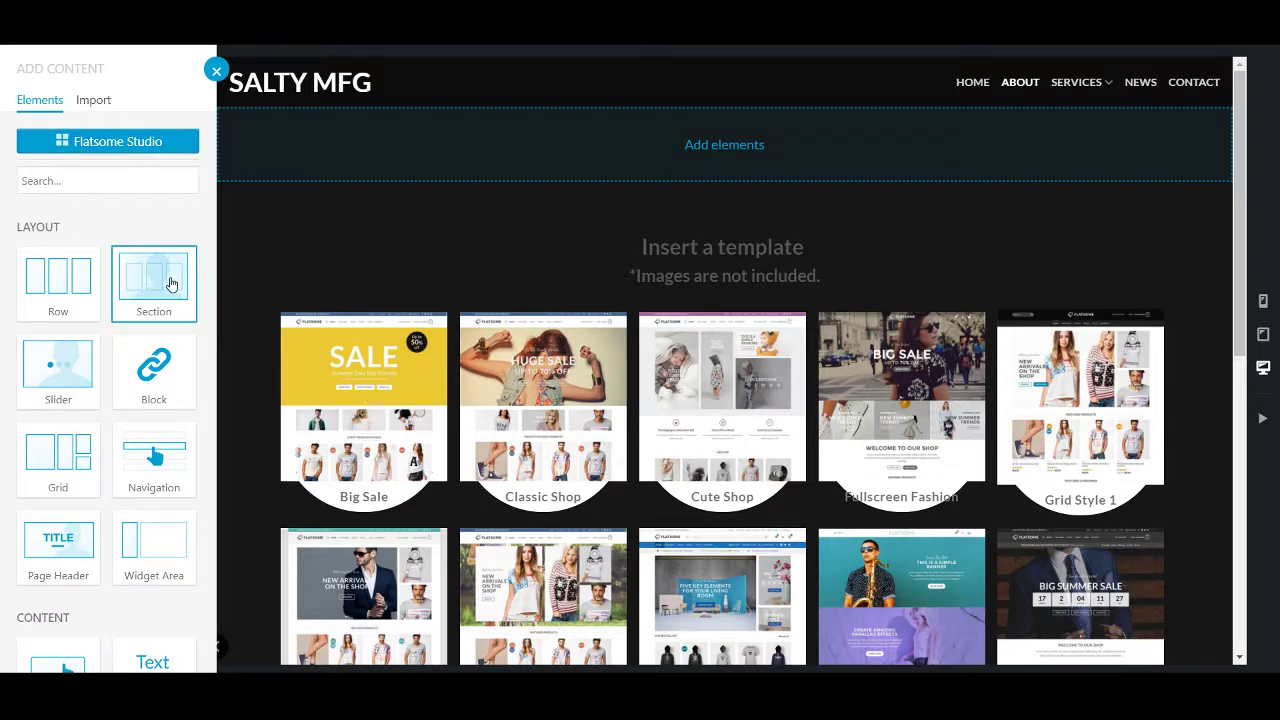
scroll(171, 284, down, 9)
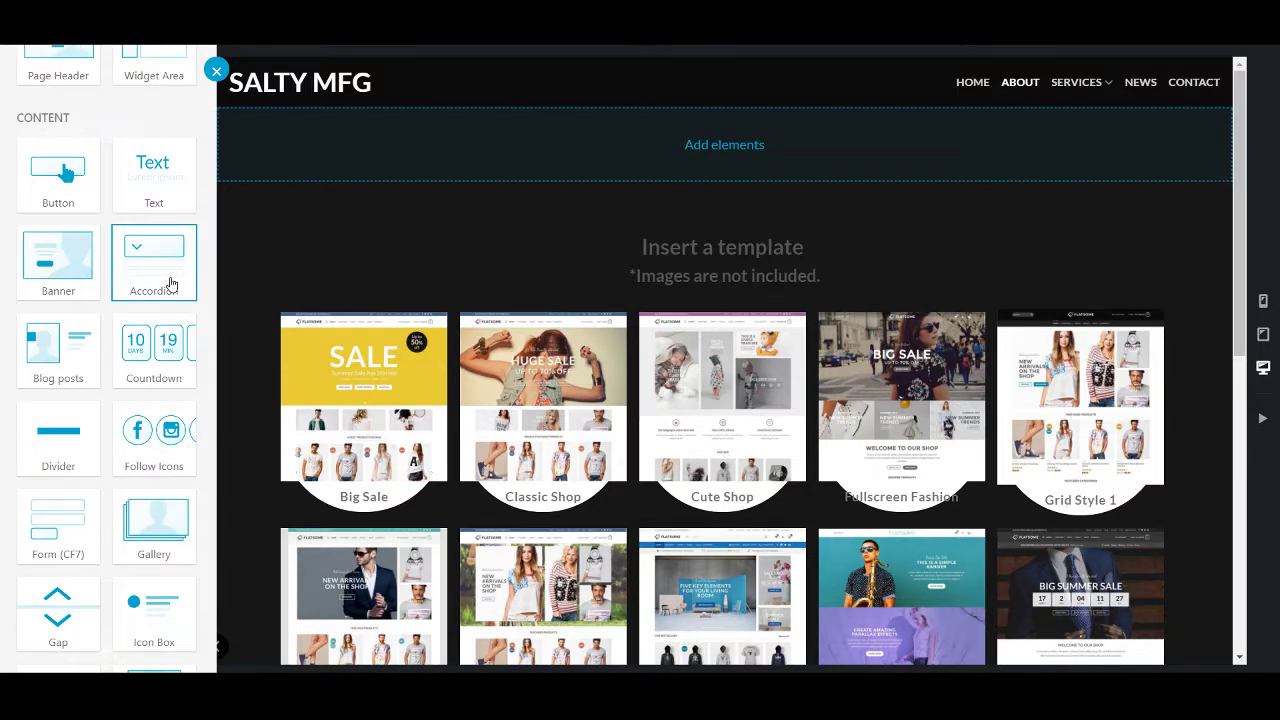
scroll(171, 284, up, 9)
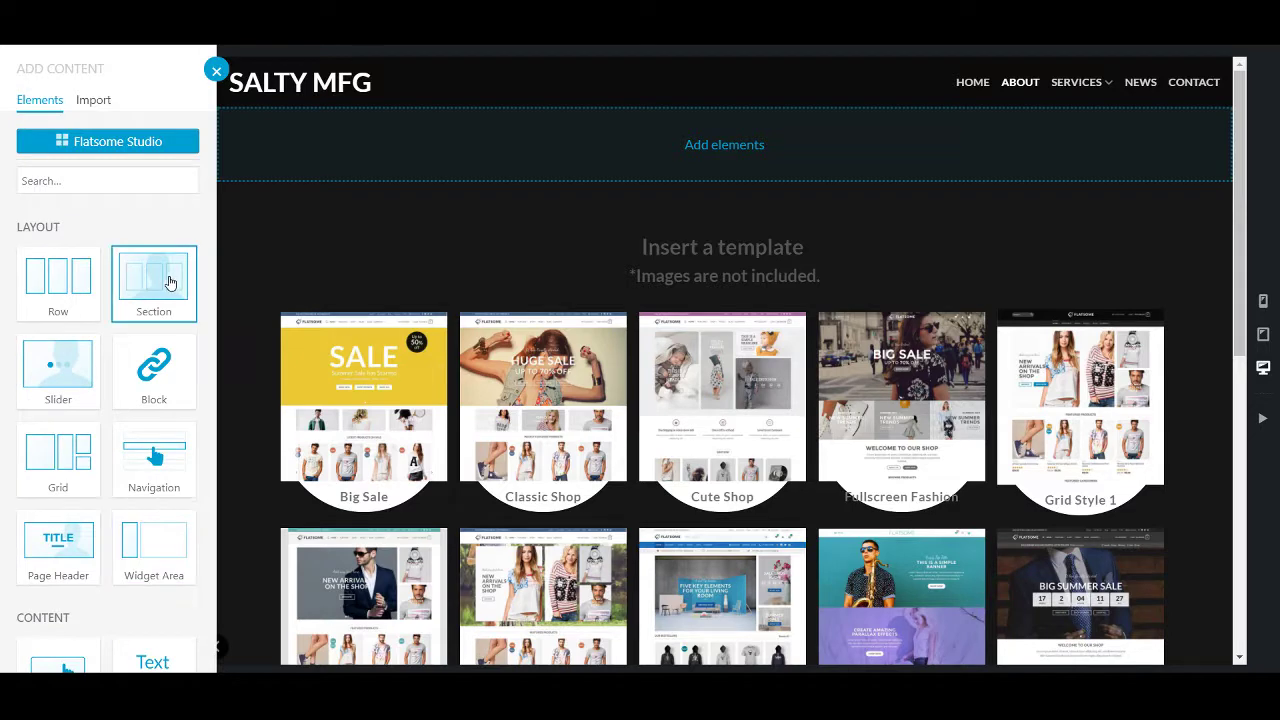
click(166, 280)
scroll(171, 284, down, 2)
scroll(171, 284, up, 2)
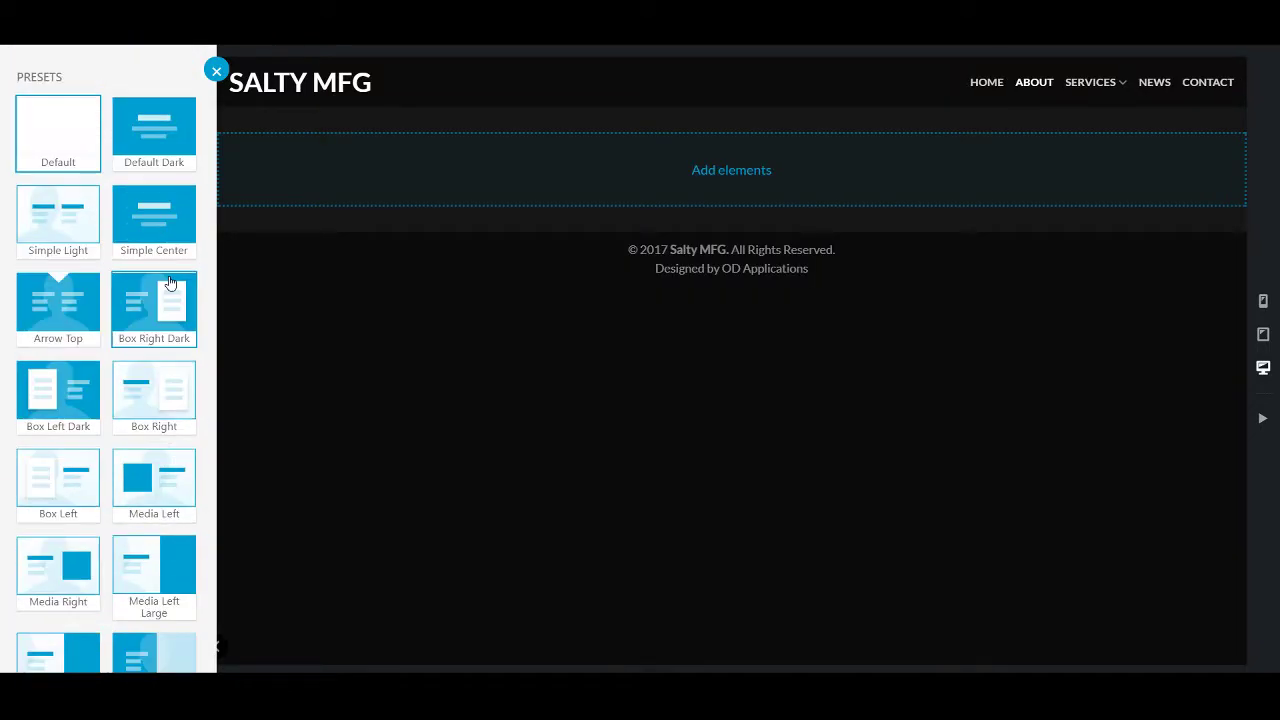
click(414, 201)
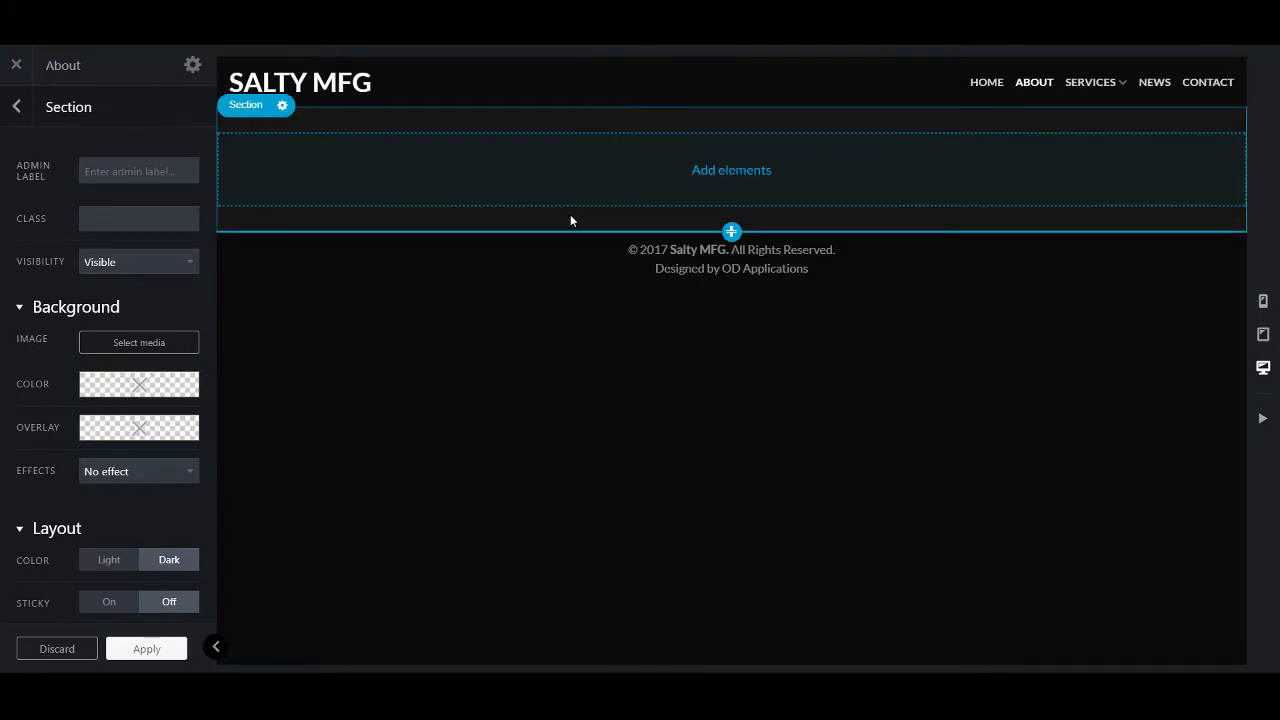
click(731, 169)
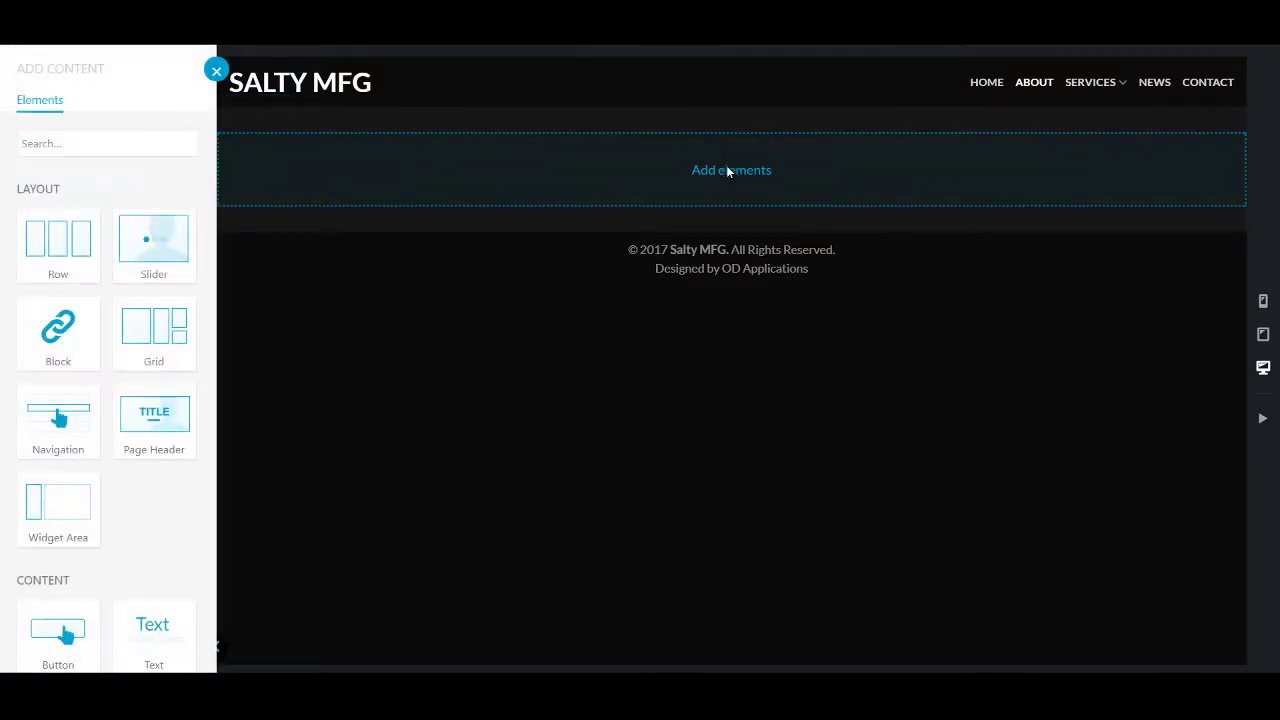
click(216, 71)
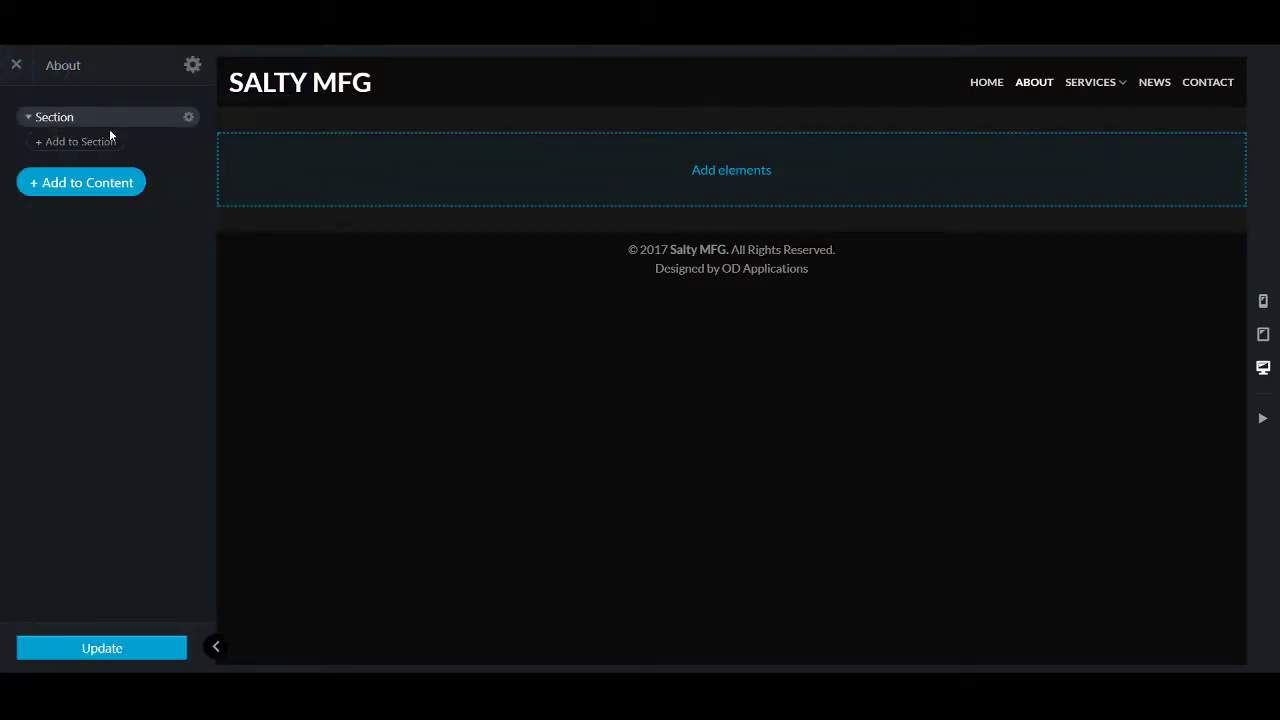
click(188, 117)
click(168, 228)
click(707, 117)
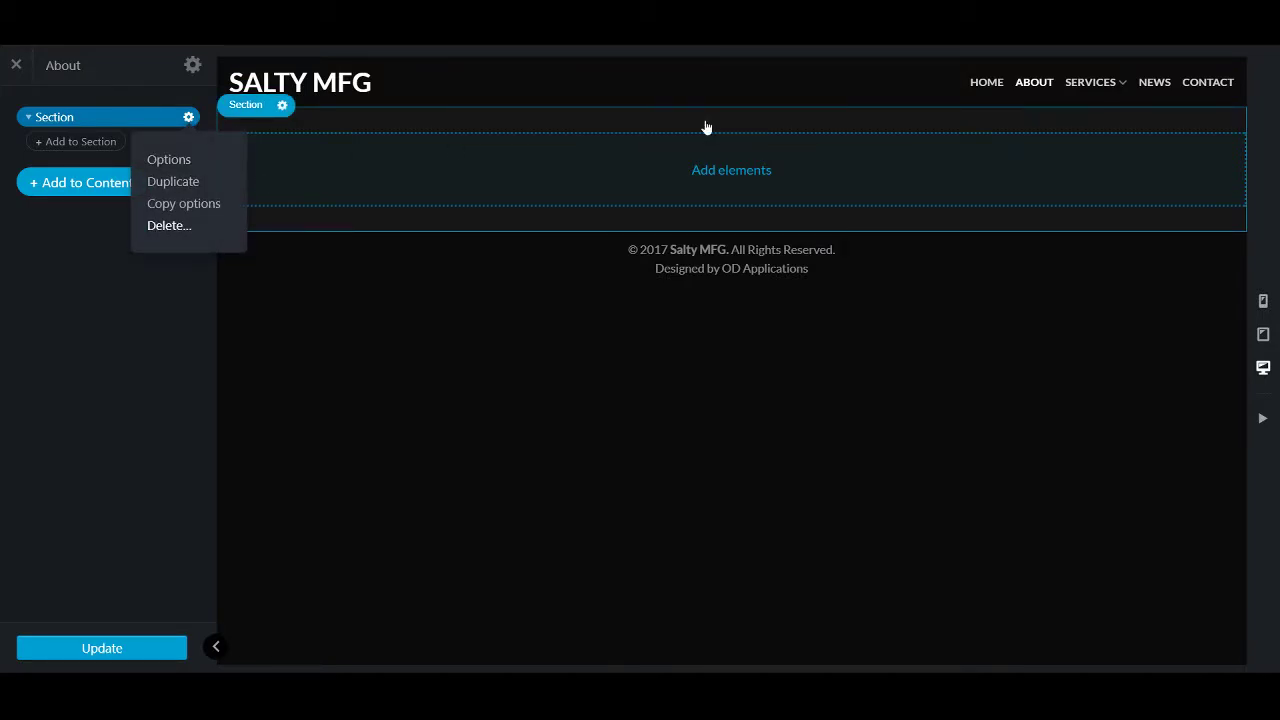
Insert a Banner with a layout preset and select its text element
click(60, 134)
scroll(113, 424, down, 5)
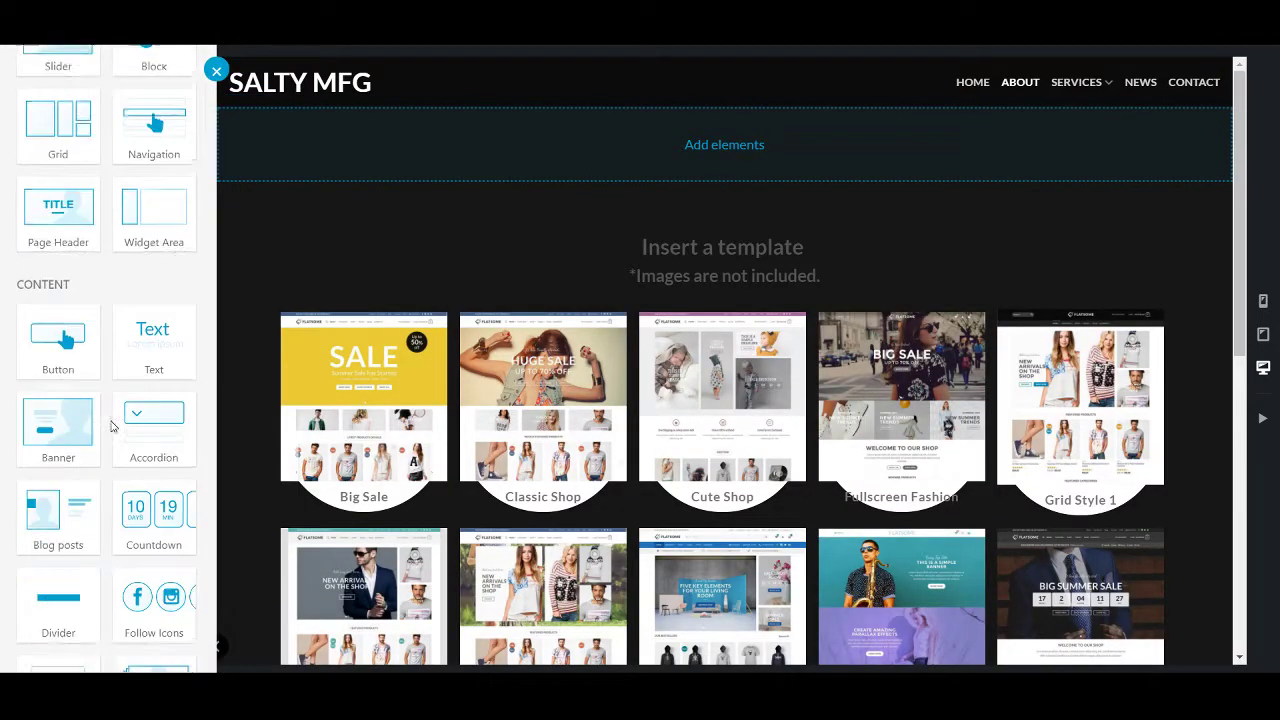
click(70, 197)
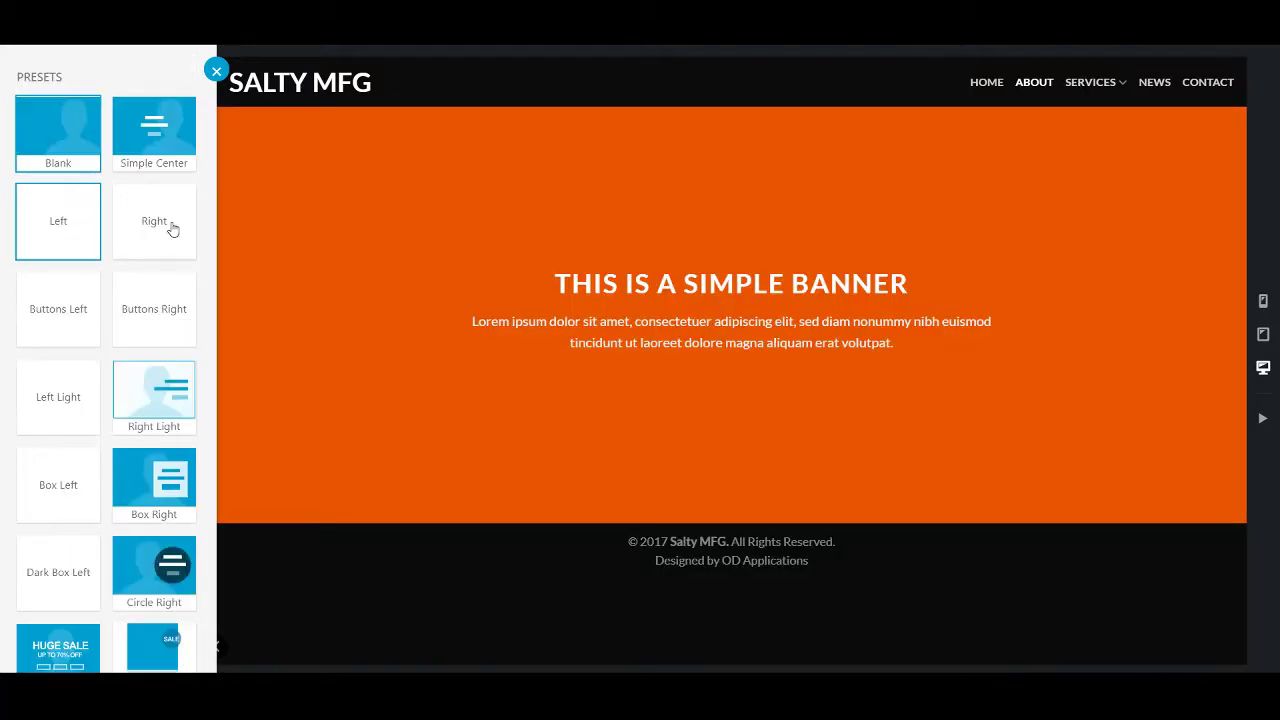
click(504, 270)
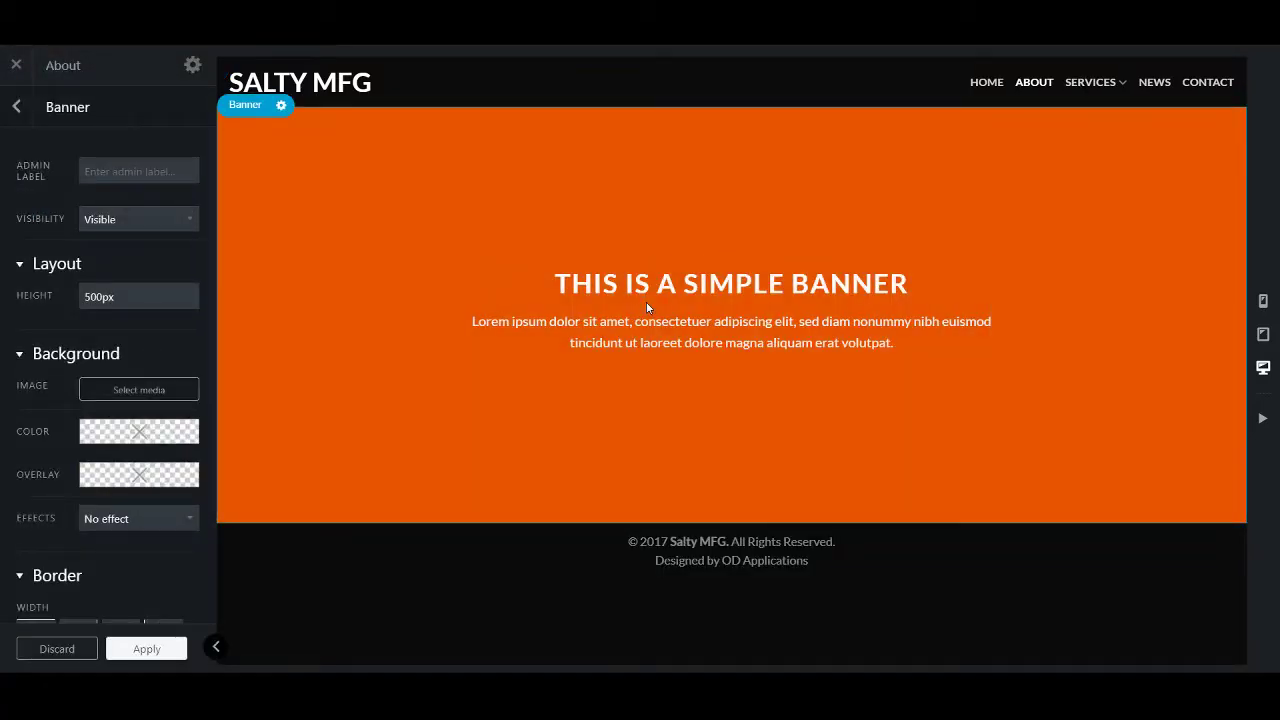
click(483, 262)
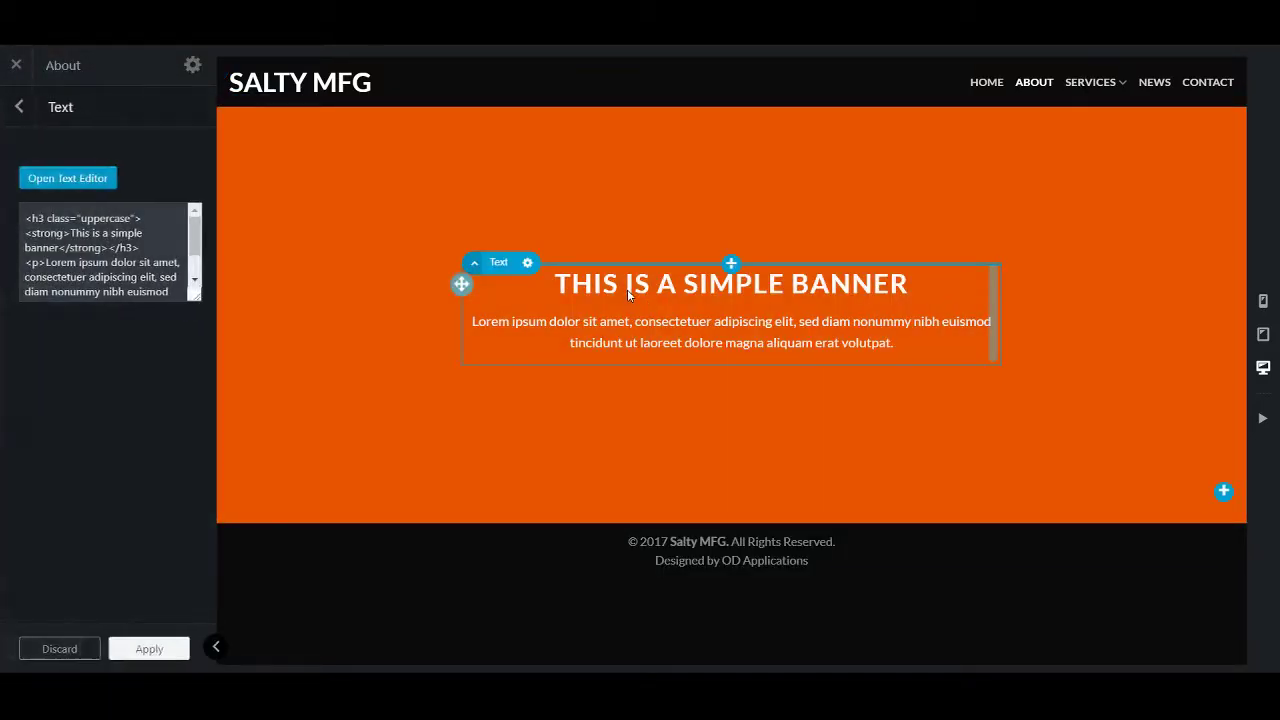
Replace the banner's placeholder heading with ABOUT US
double_click(575, 288)
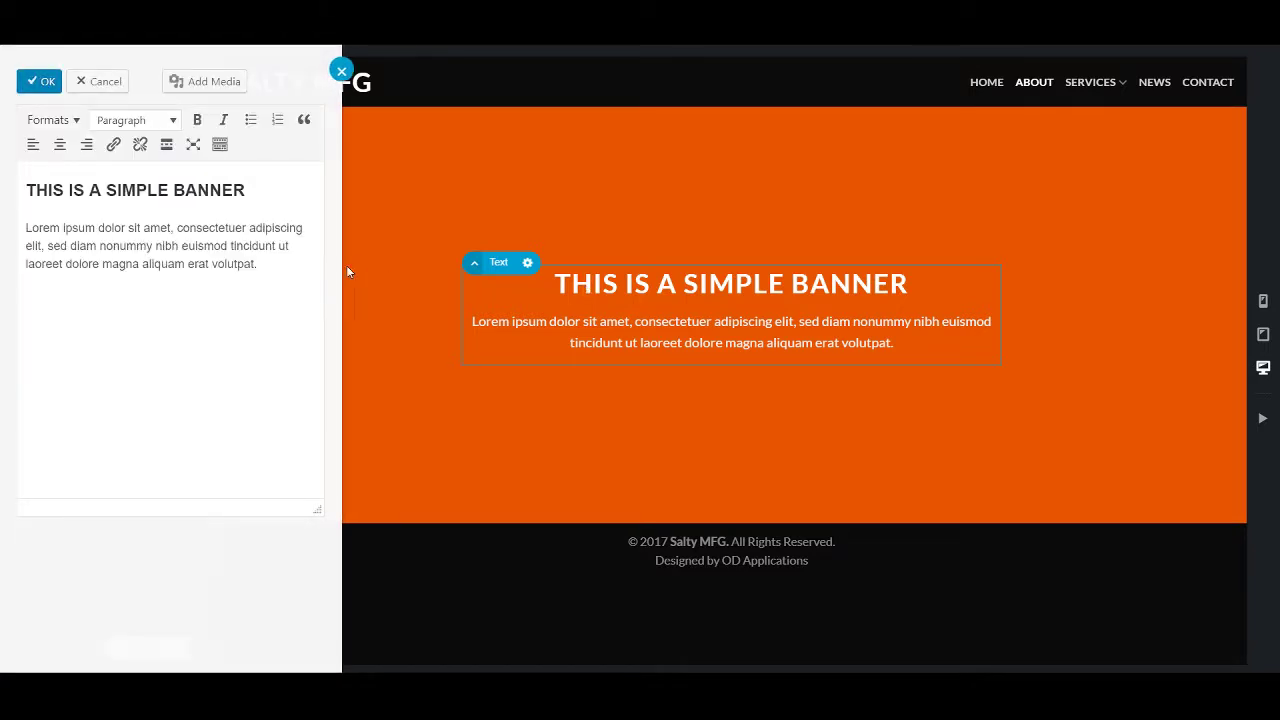
drag(244, 190, 26, 190)
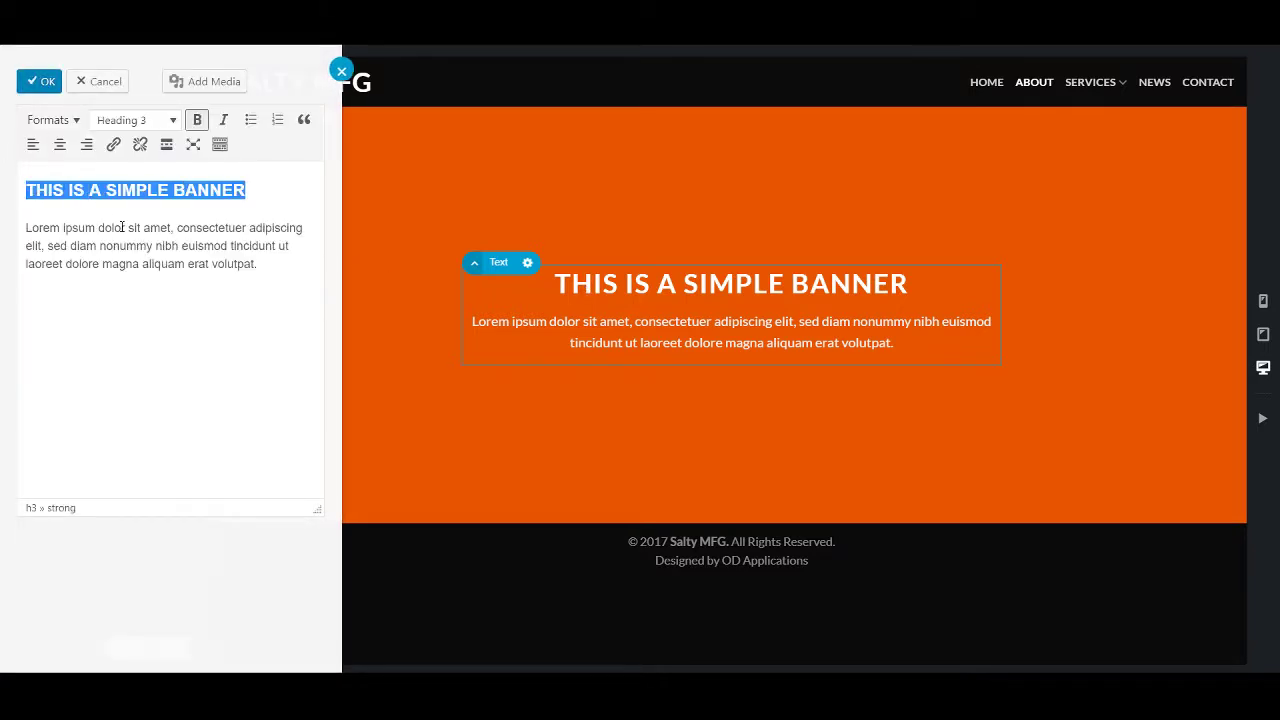
text(ABOUT)
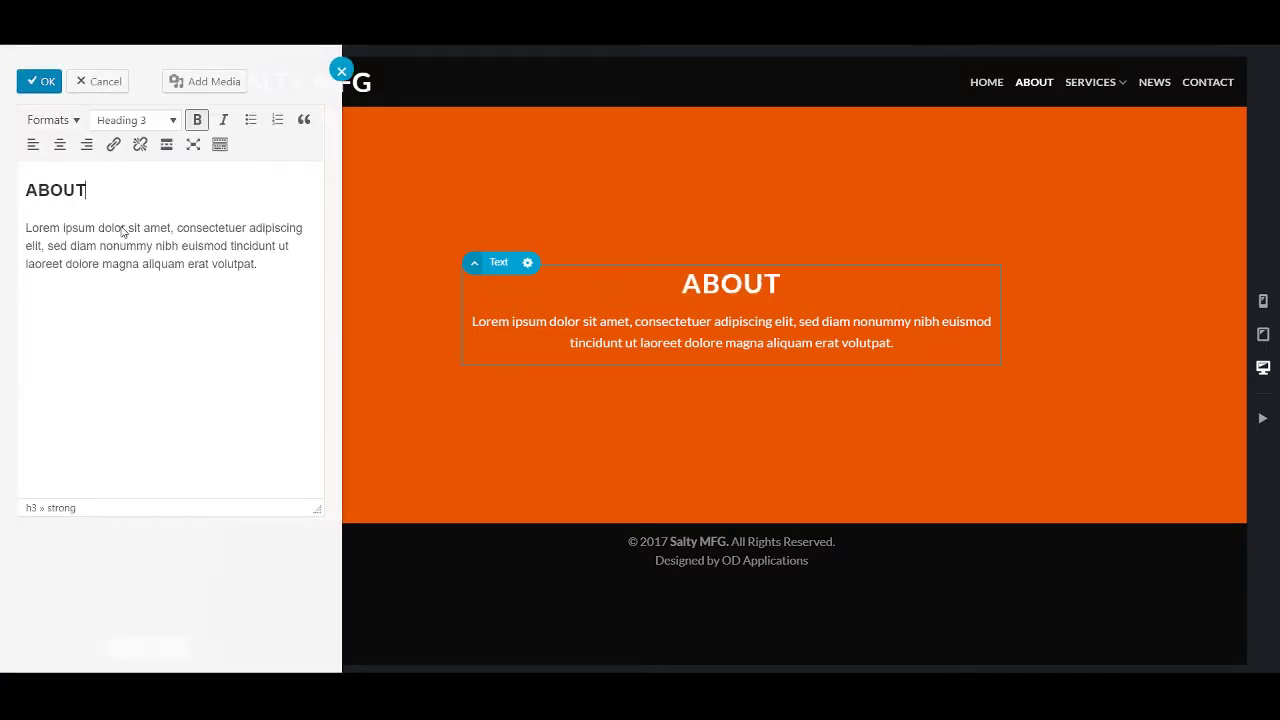
key(BackSpace)
key(BackSpace)
key(BackSpace)
text(OUT U)
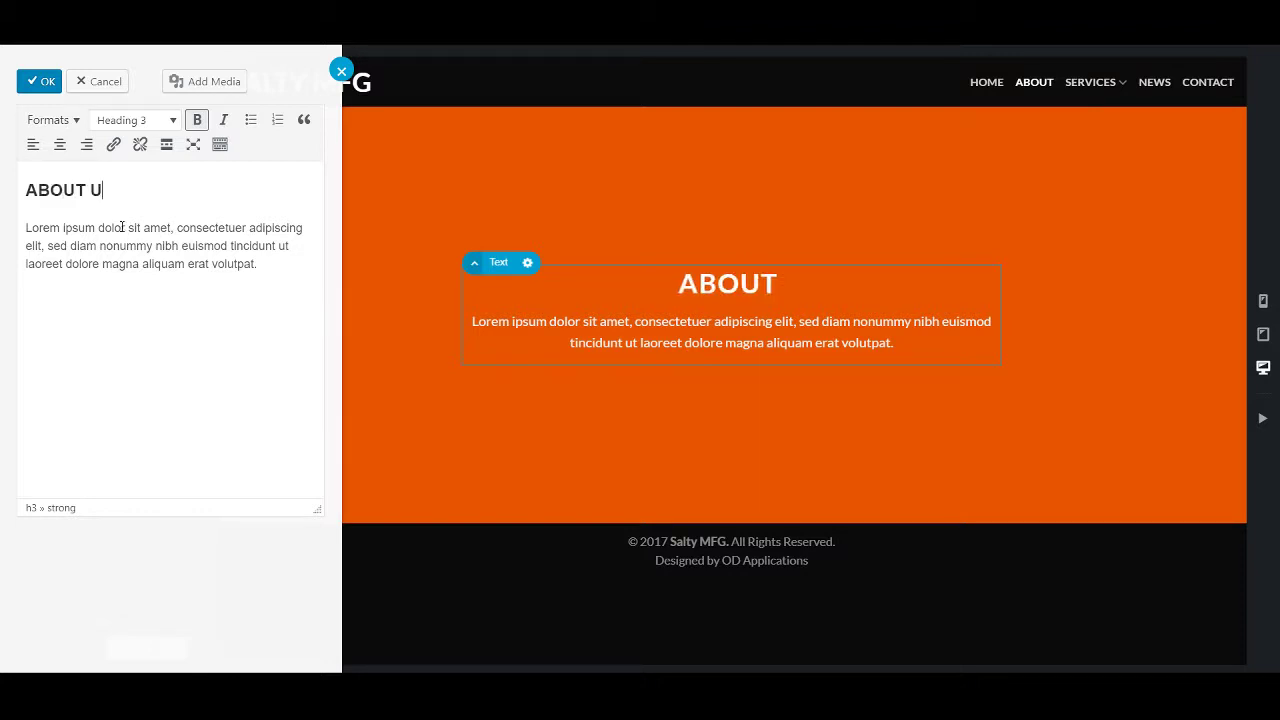
text(S)
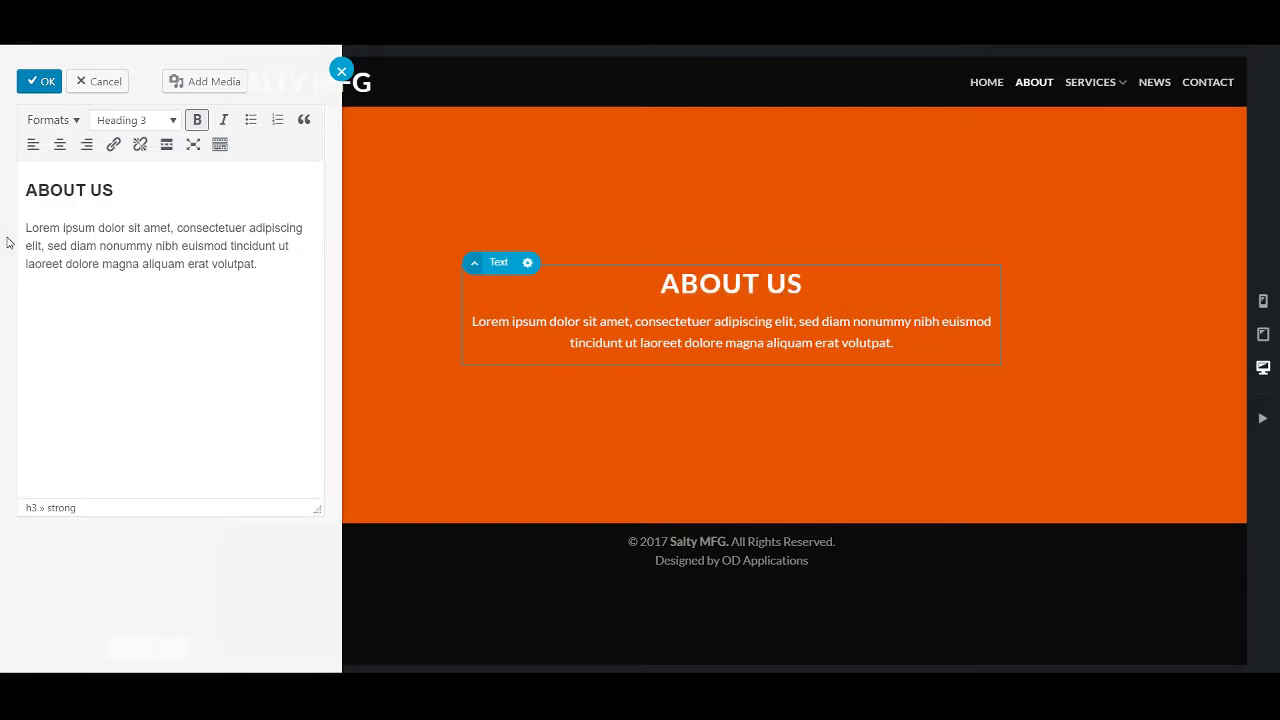
Replace the Lorem ipsum paragraph with 'Welcome to Salty MFG! This is our about page.'
drag(28, 228, 260, 270)
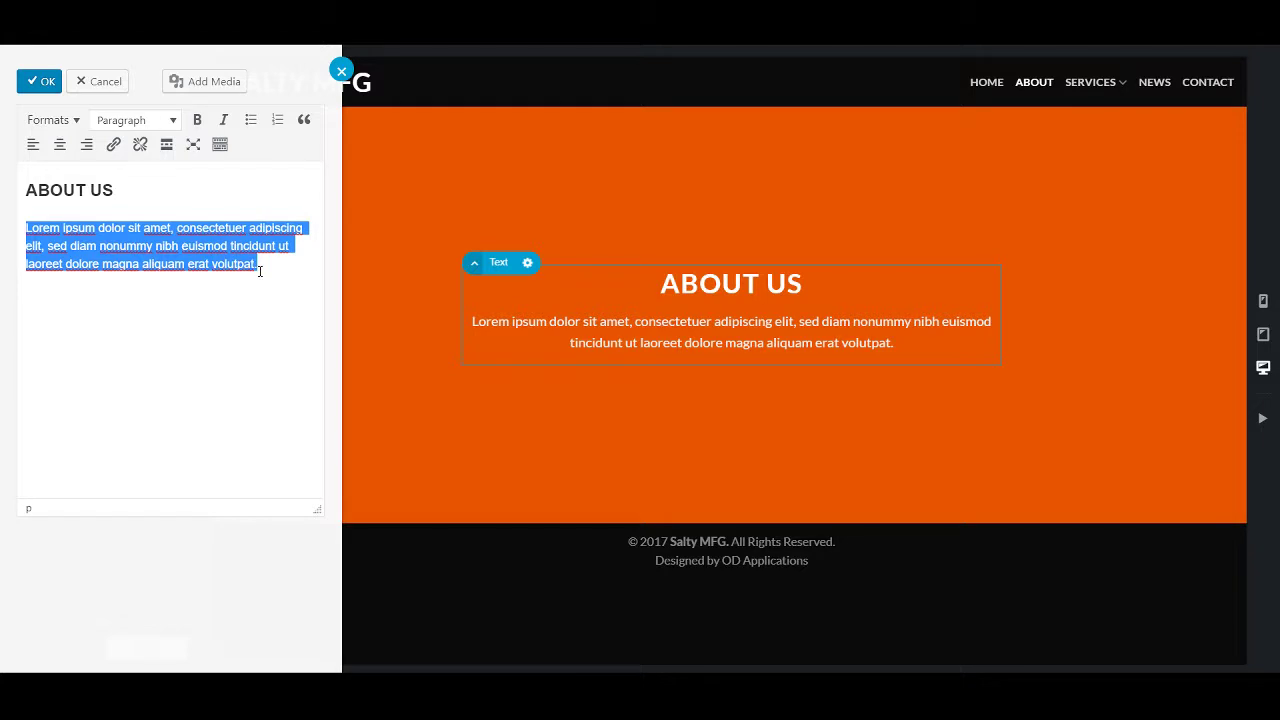
text(Wel)
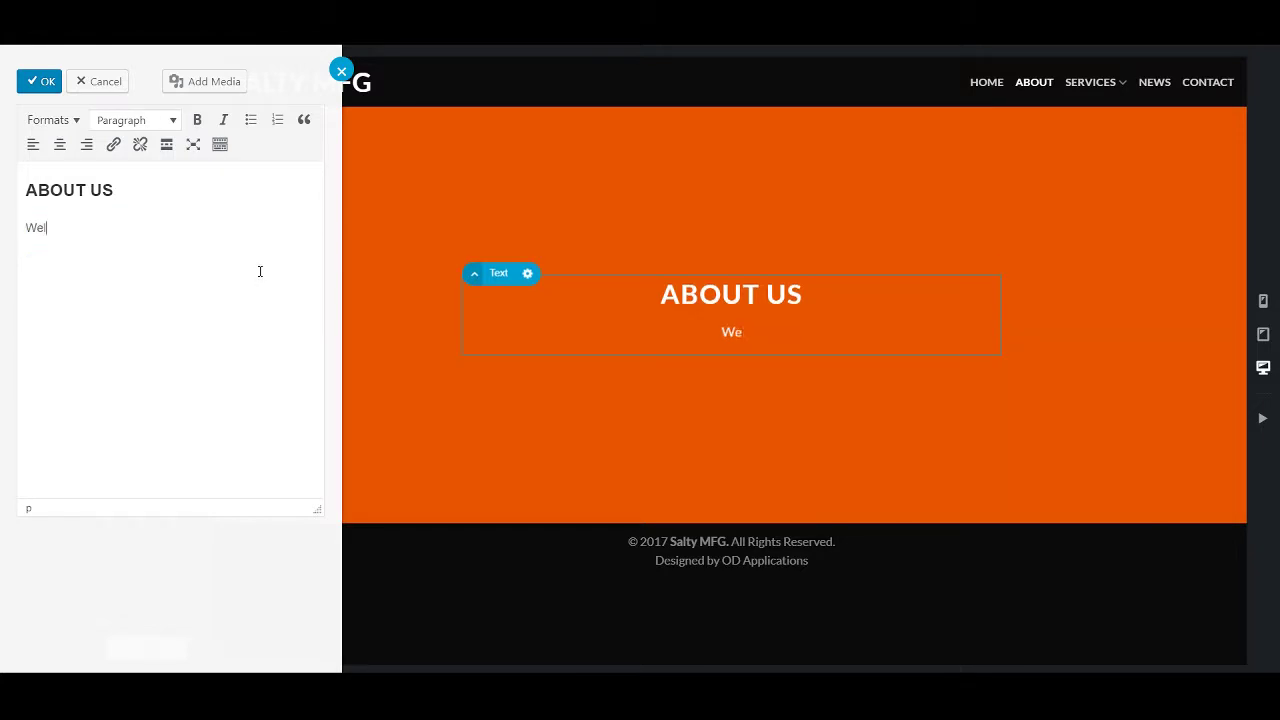
text(come to Salty MFG!)
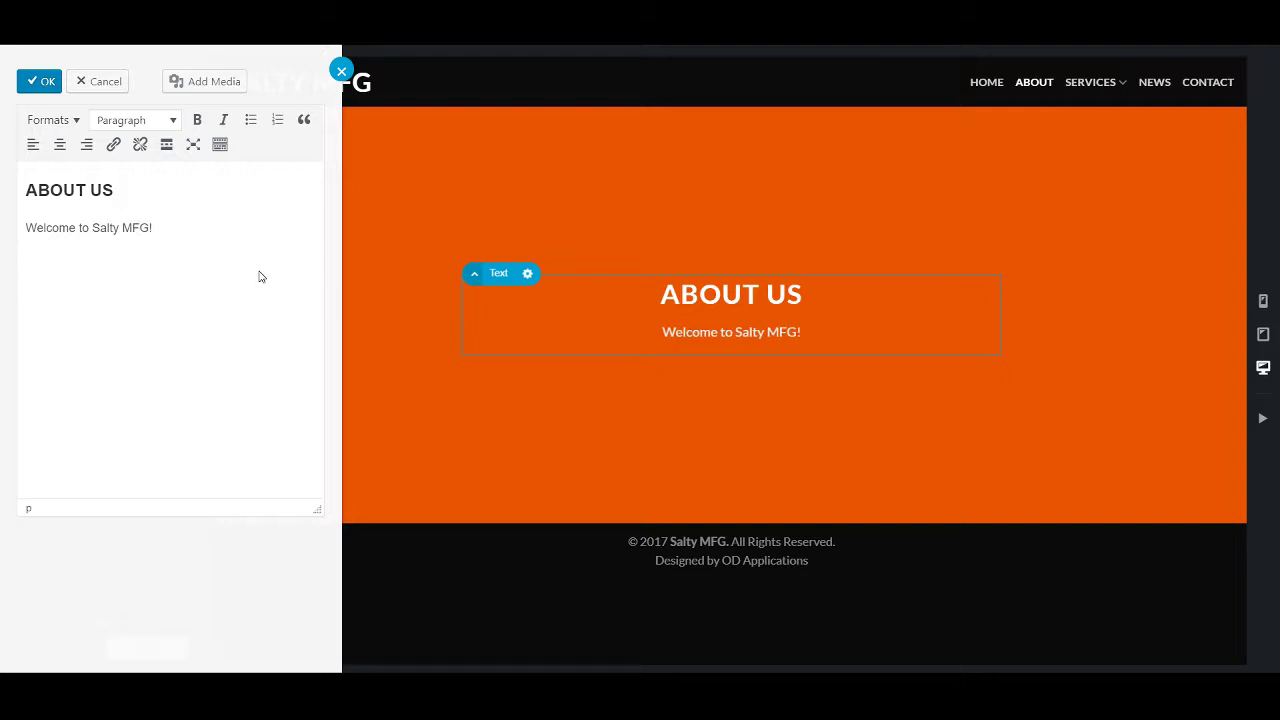
text( T)
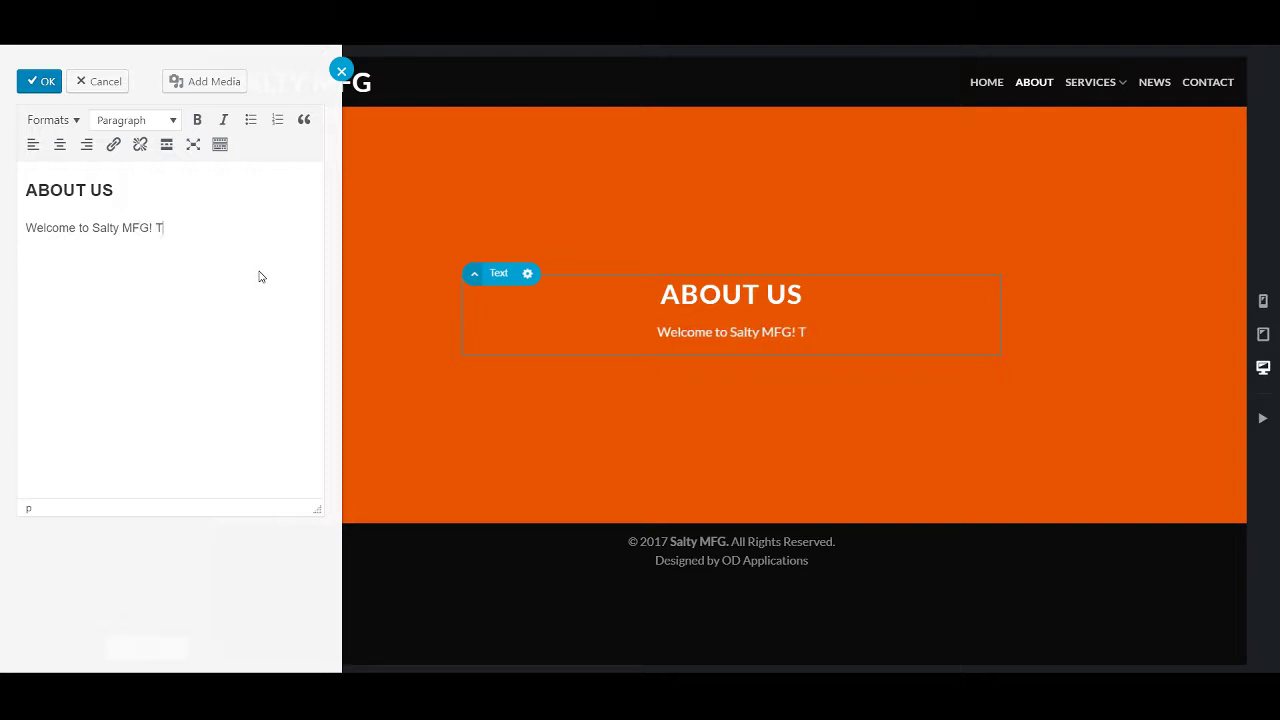
key(BackSpace)
text(This is ou)
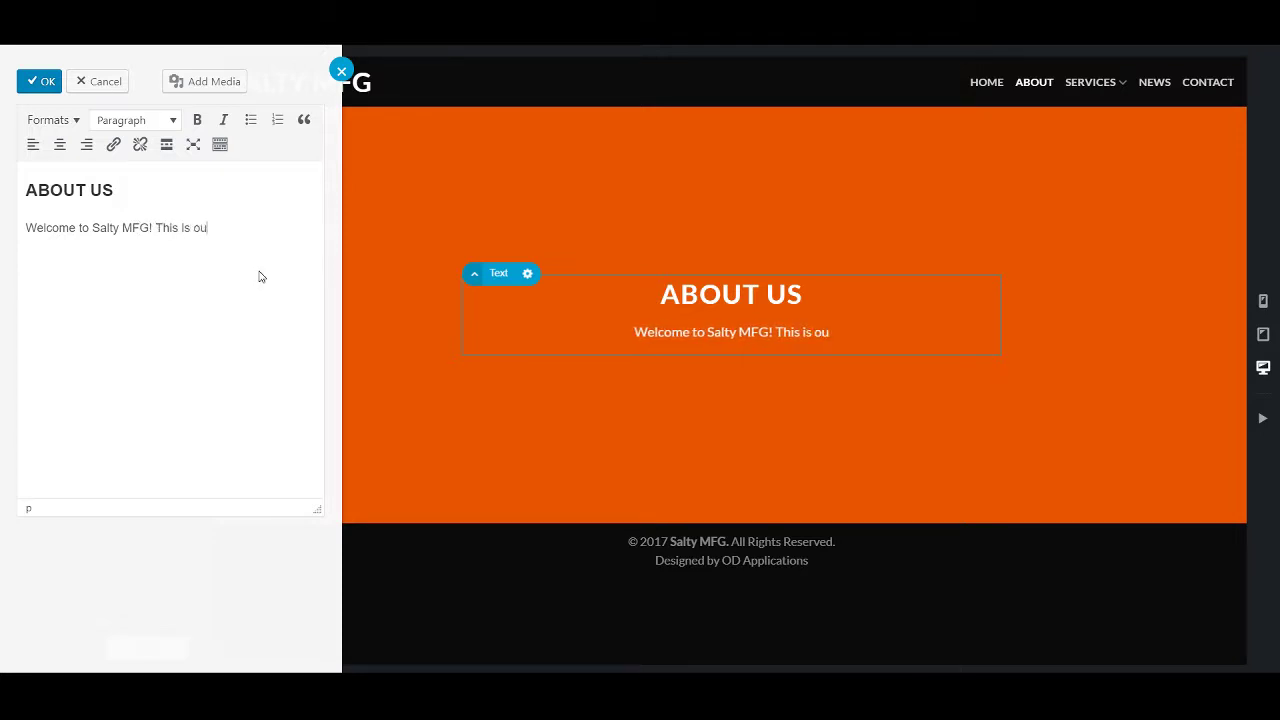
text(r about page. Pl)
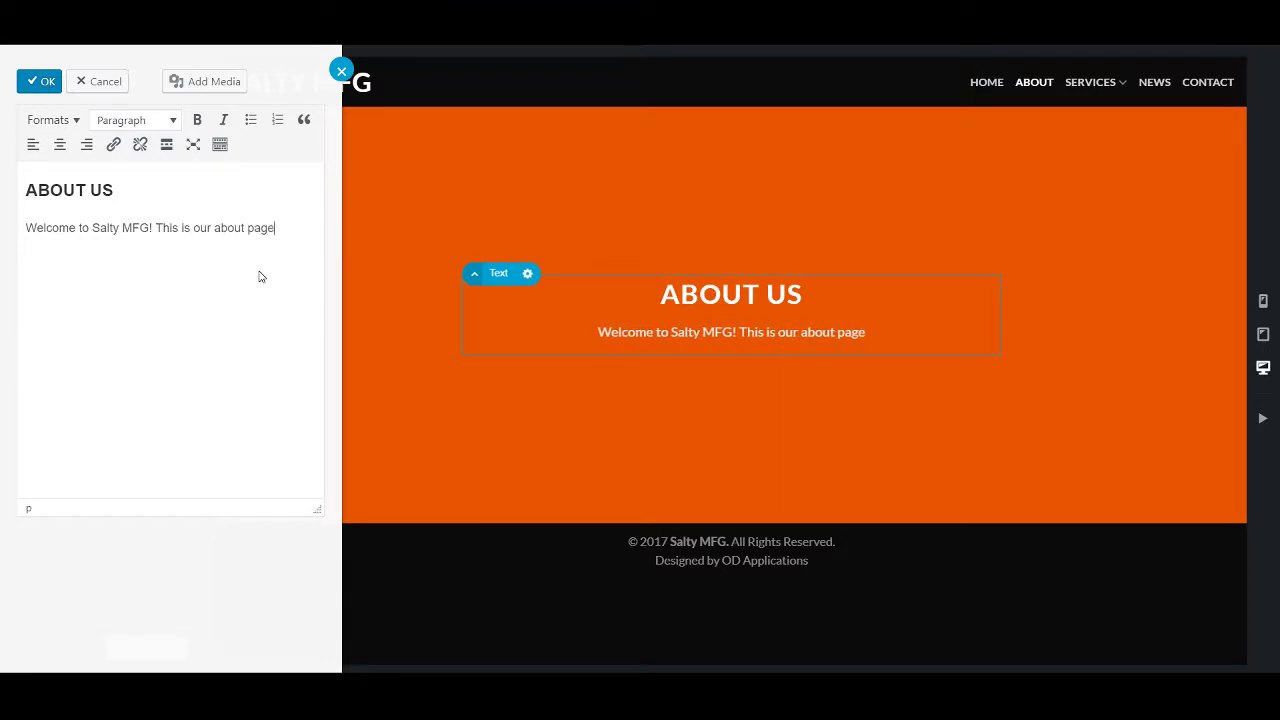
key(BackSpace)
key(BackSpace)
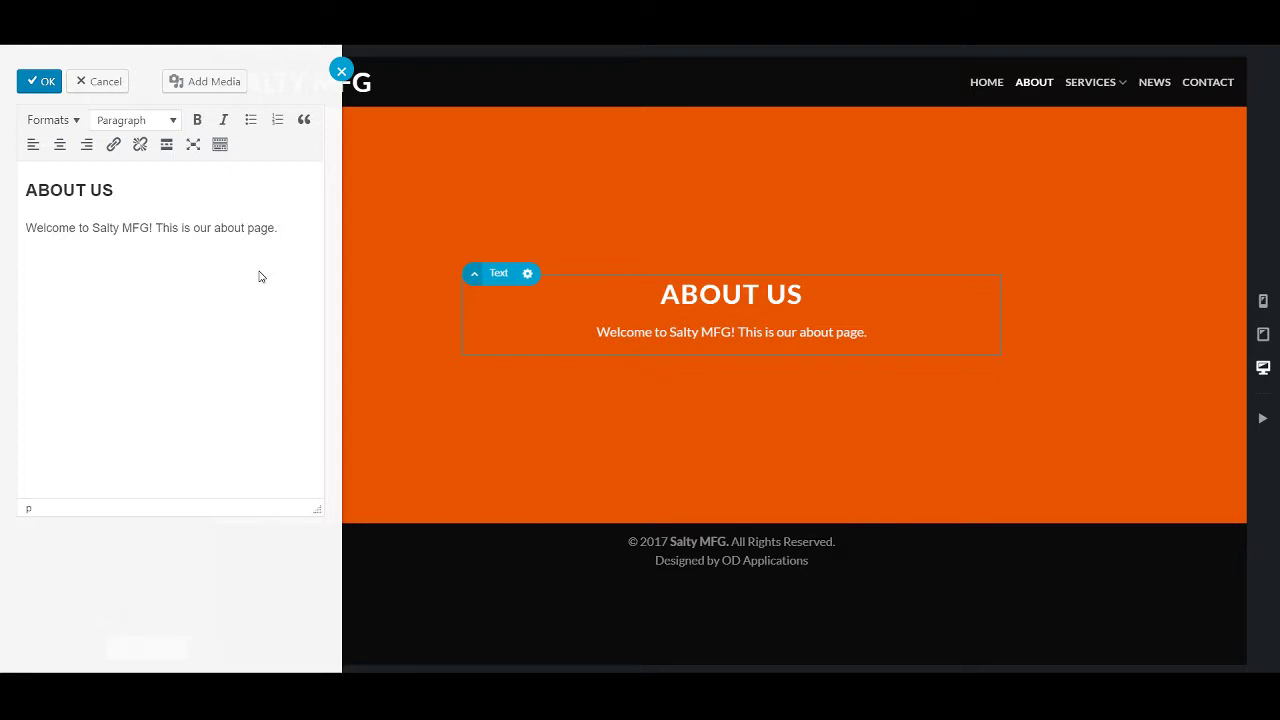
Confirm the text edits and change the banner's height from 500px to 350px
click(52, 88)
click(382, 360)
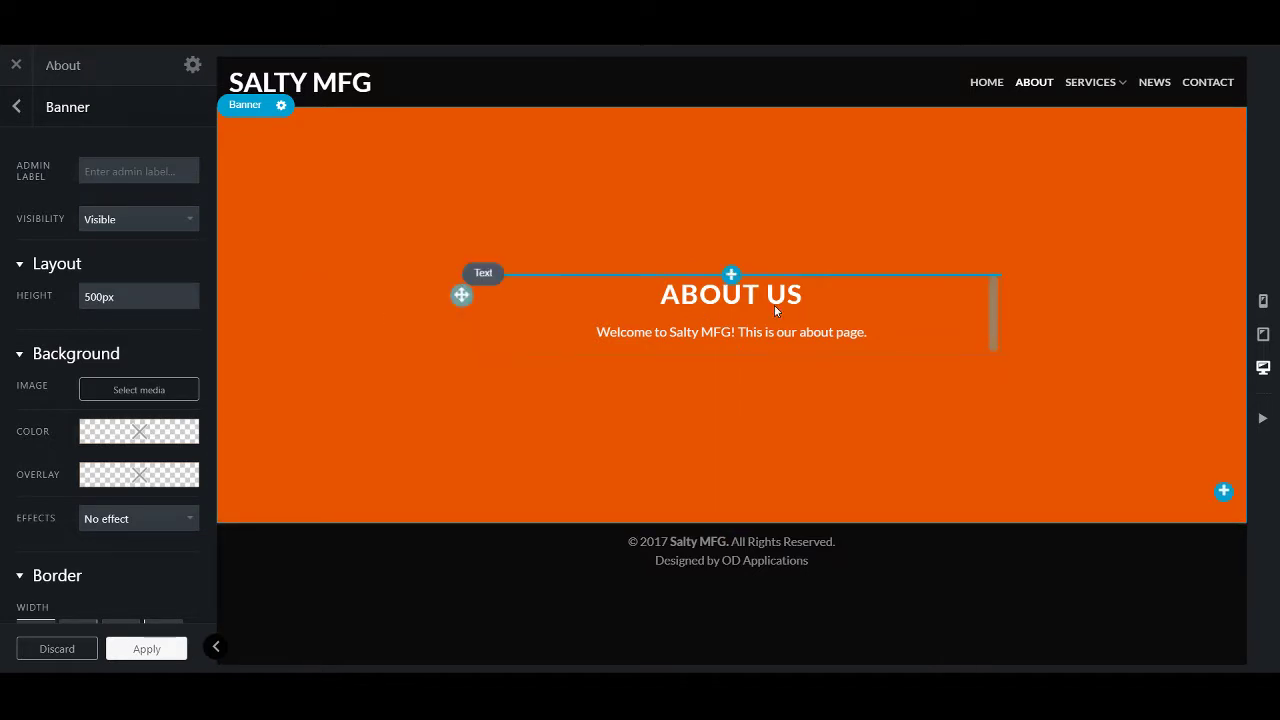
click(797, 336)
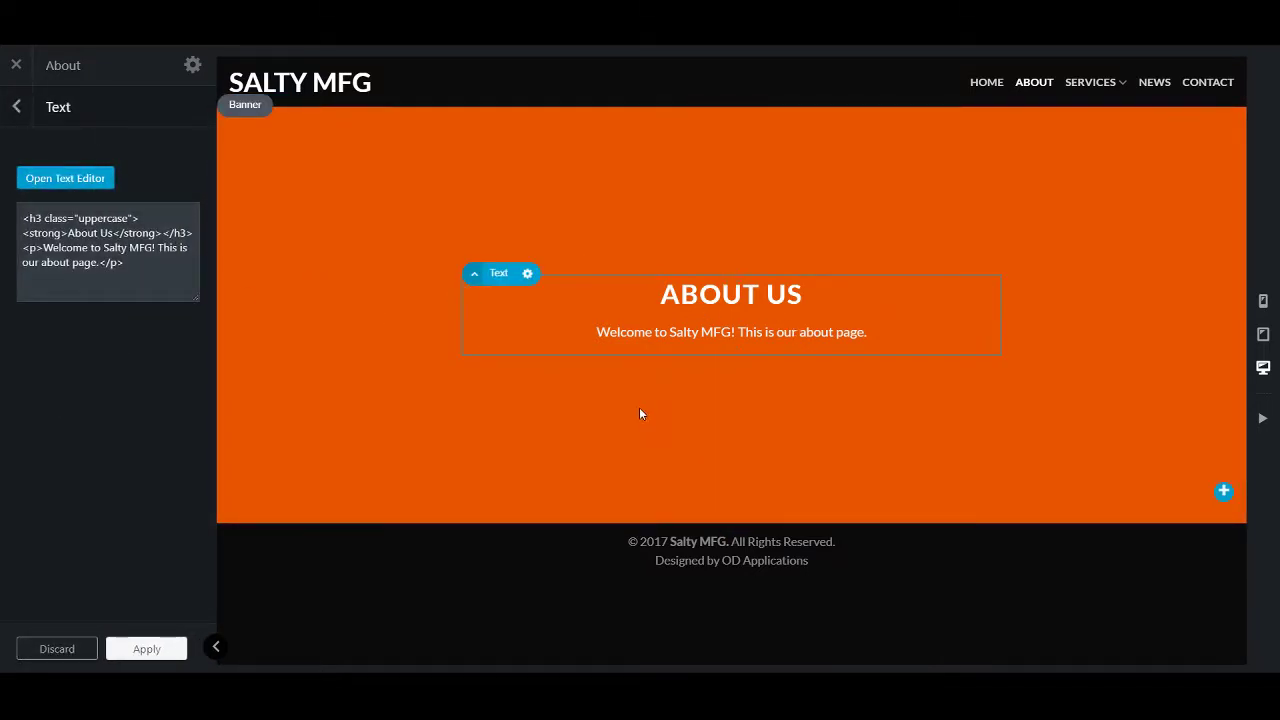
click(524, 421)
mouse_move(128, 297)
mouse_down()
mouse_move(56, 300)
mouse_move(133, 295)
mouse_up()
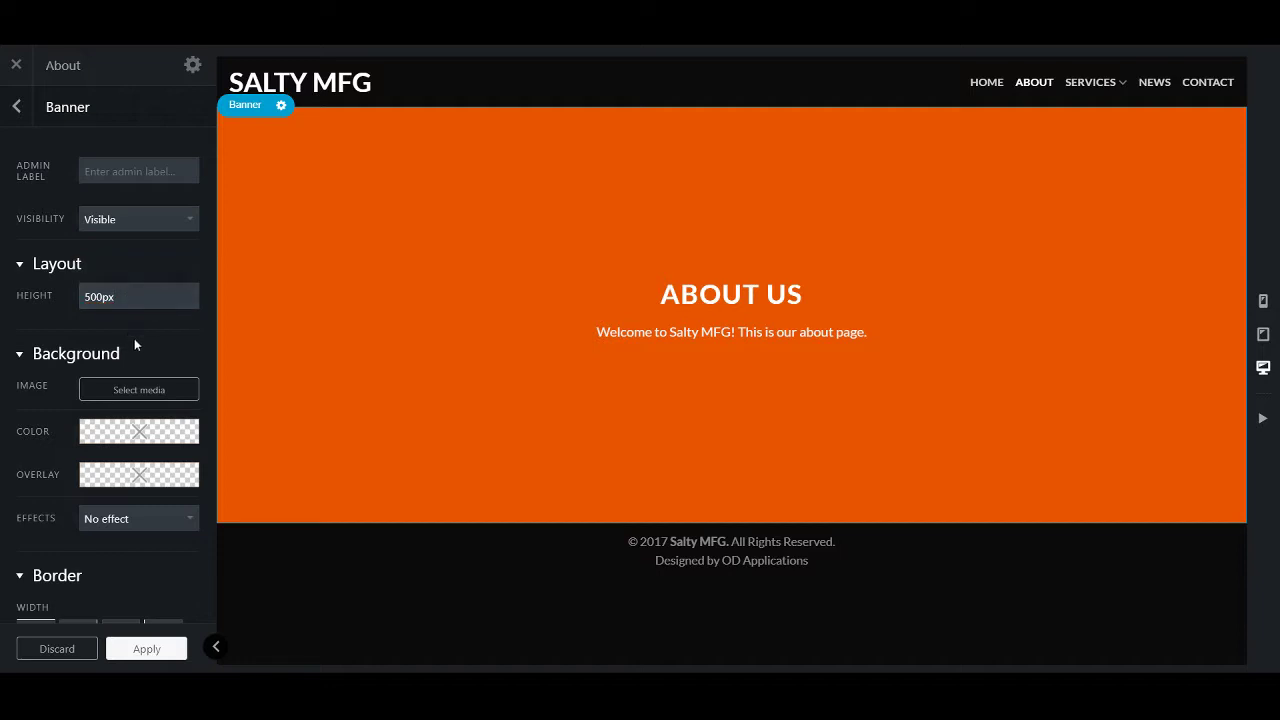
scroll(151, 295, down, 5)
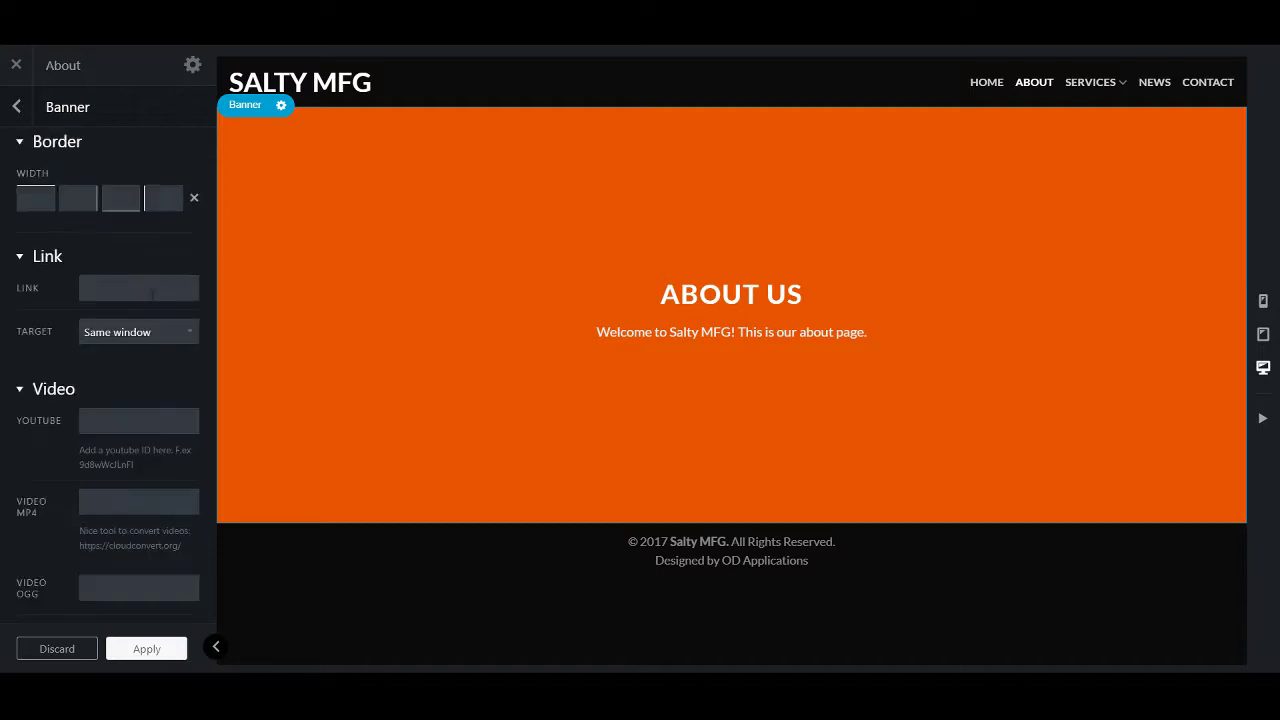
scroll(152, 293, up, 5)
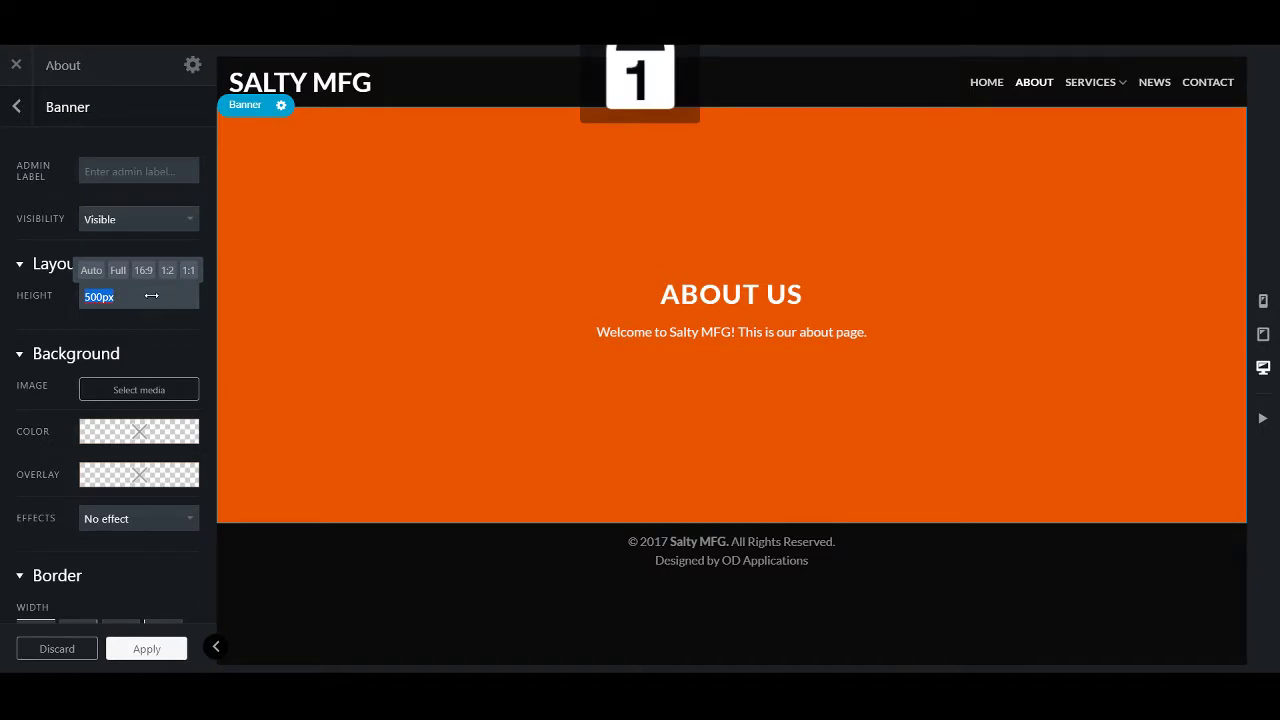
text(350px)
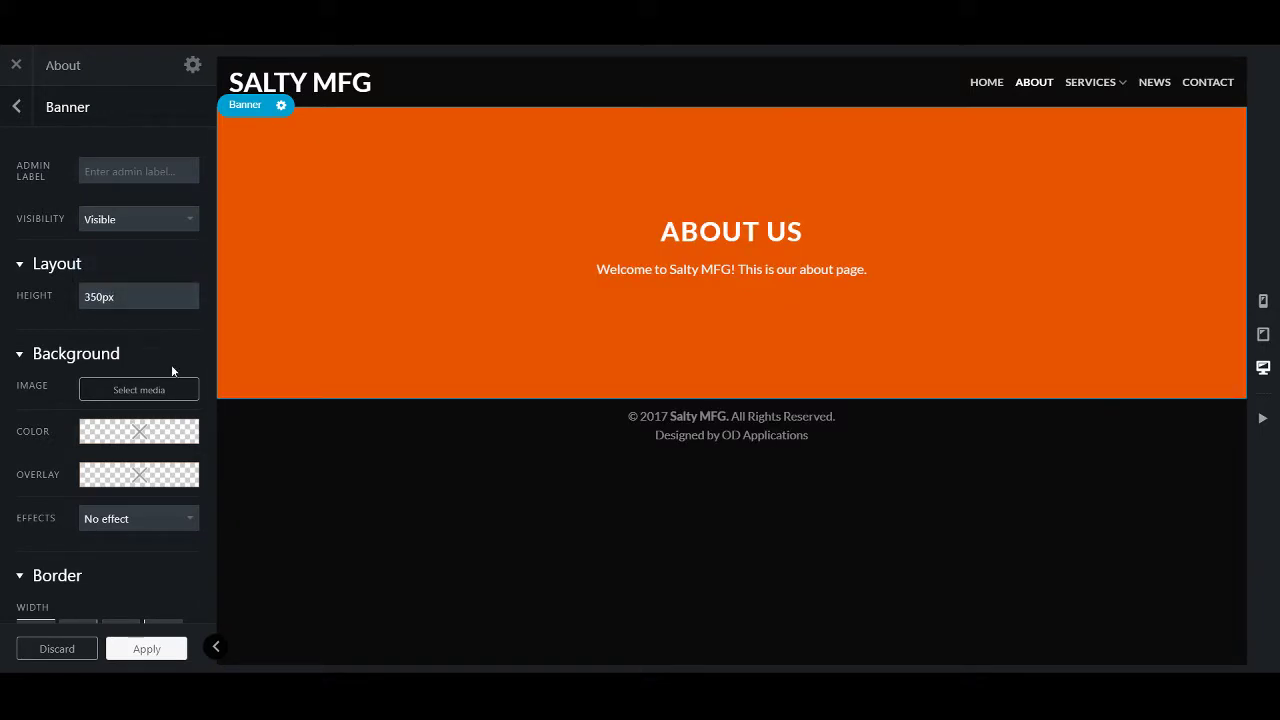
Use the shelves-of-frames photo as the banner background, with black background color
click(175, 392)
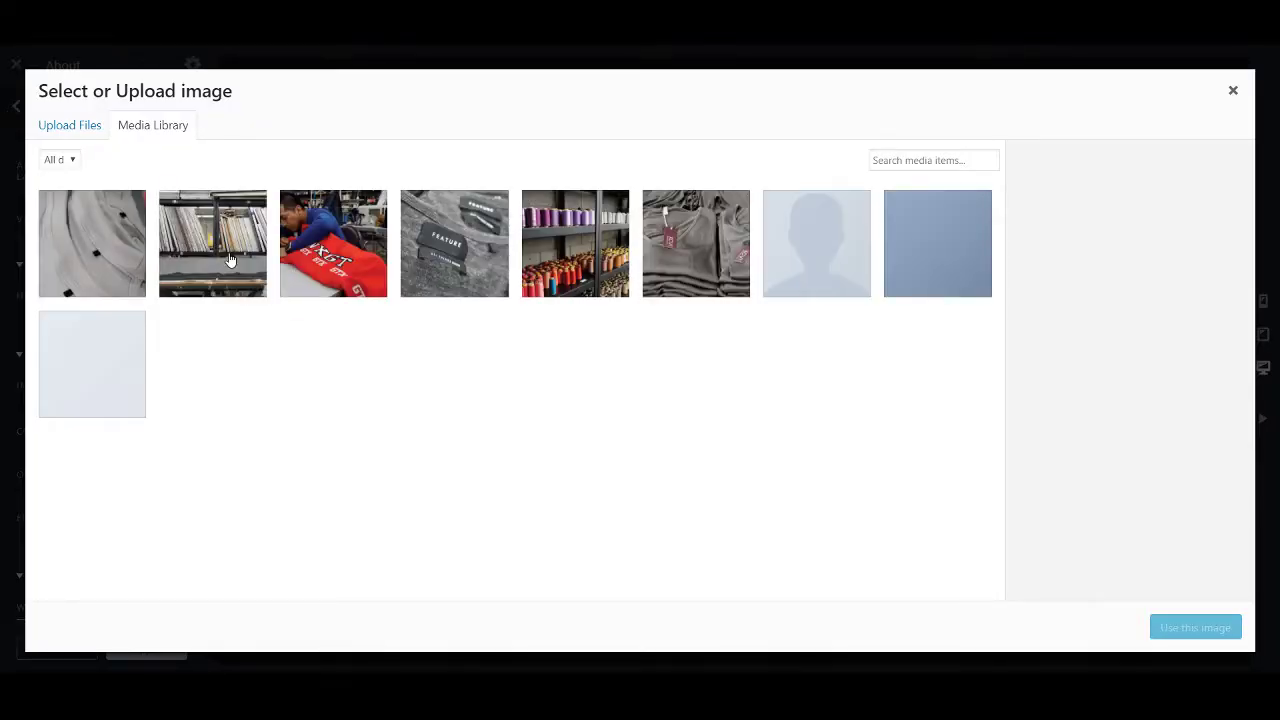
click(212, 250)
click(1196, 627)
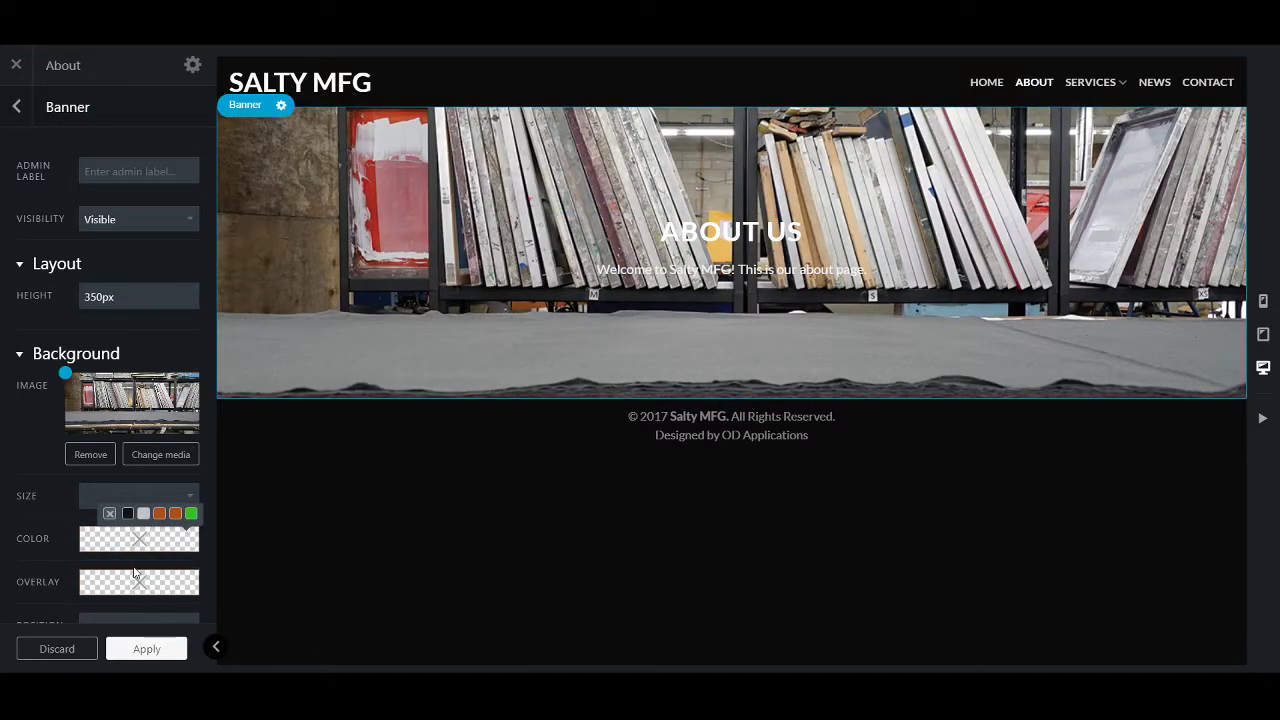
click(127, 516)
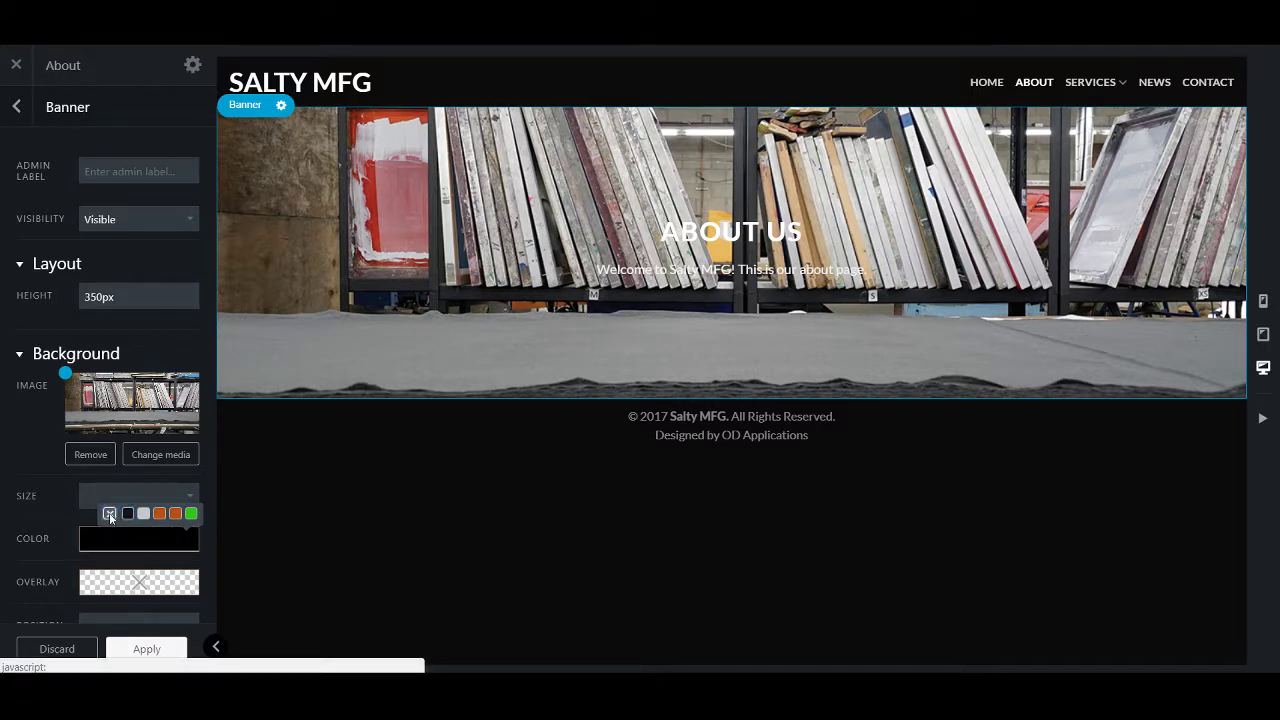
Try a semi-transparent orange banner overlay, then remove it and the background color
click(109, 514)
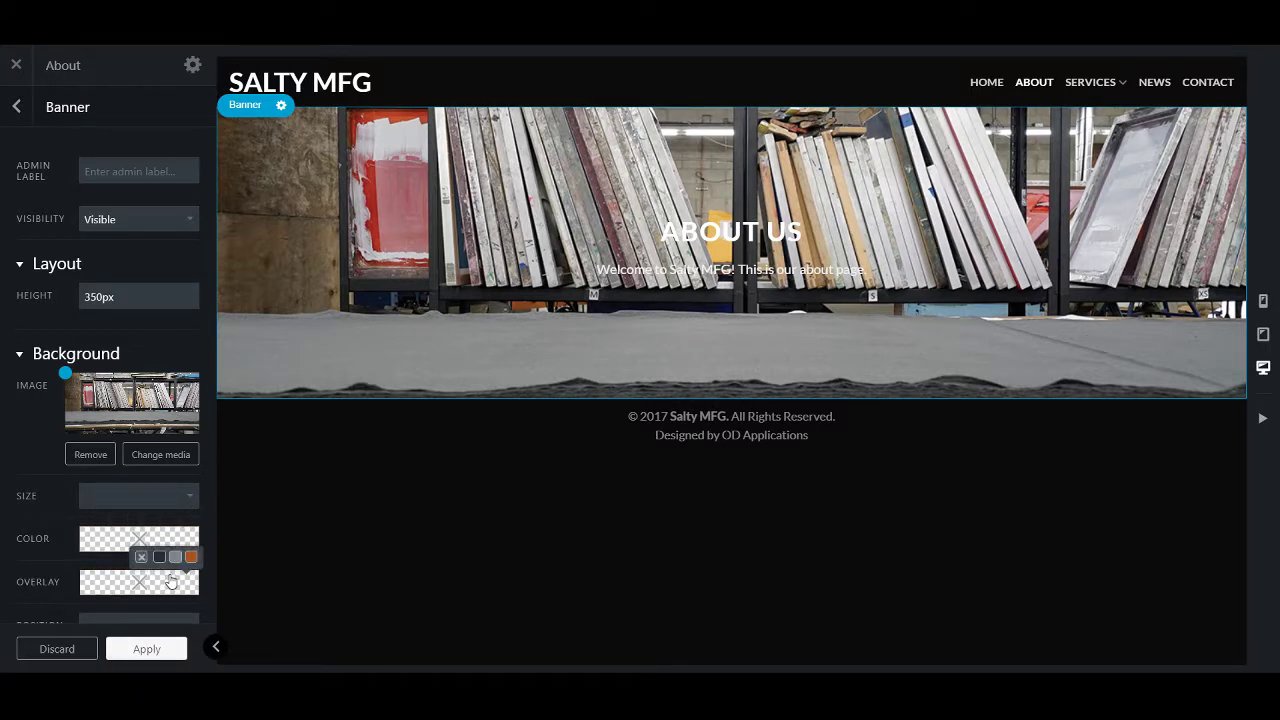
click(191, 556)
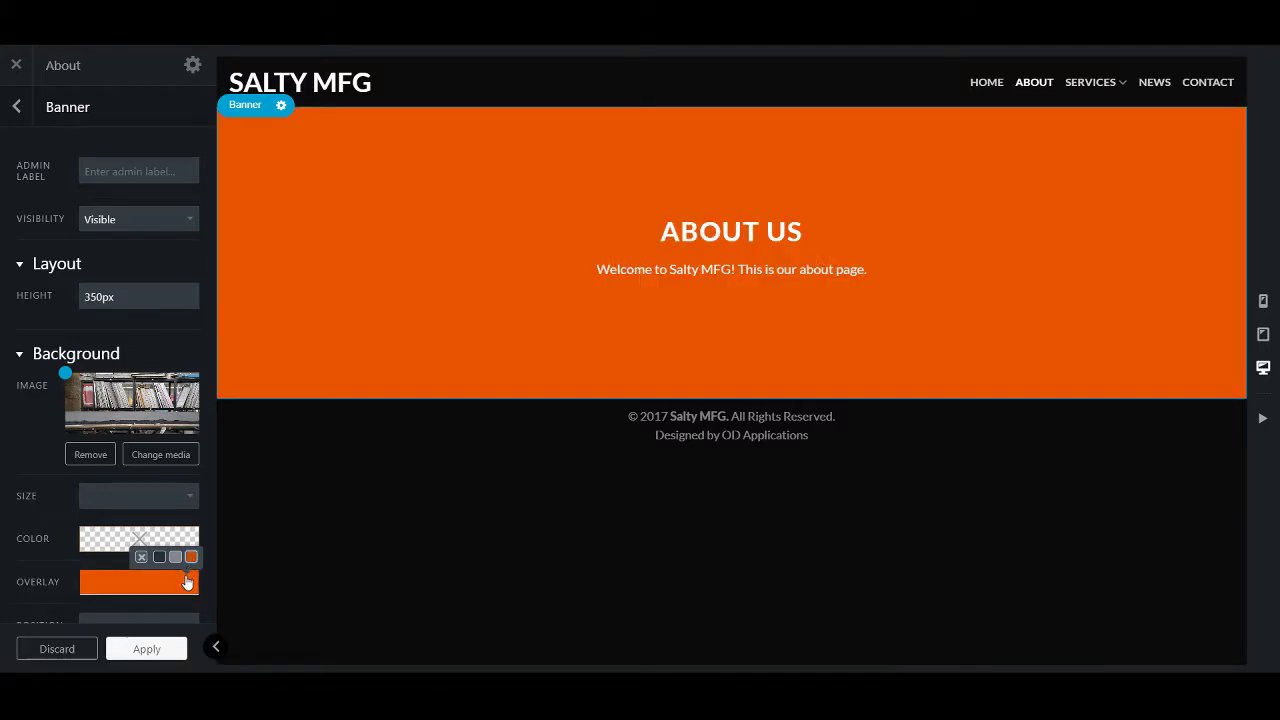
click(186, 582)
drag(231, 503, 172, 503)
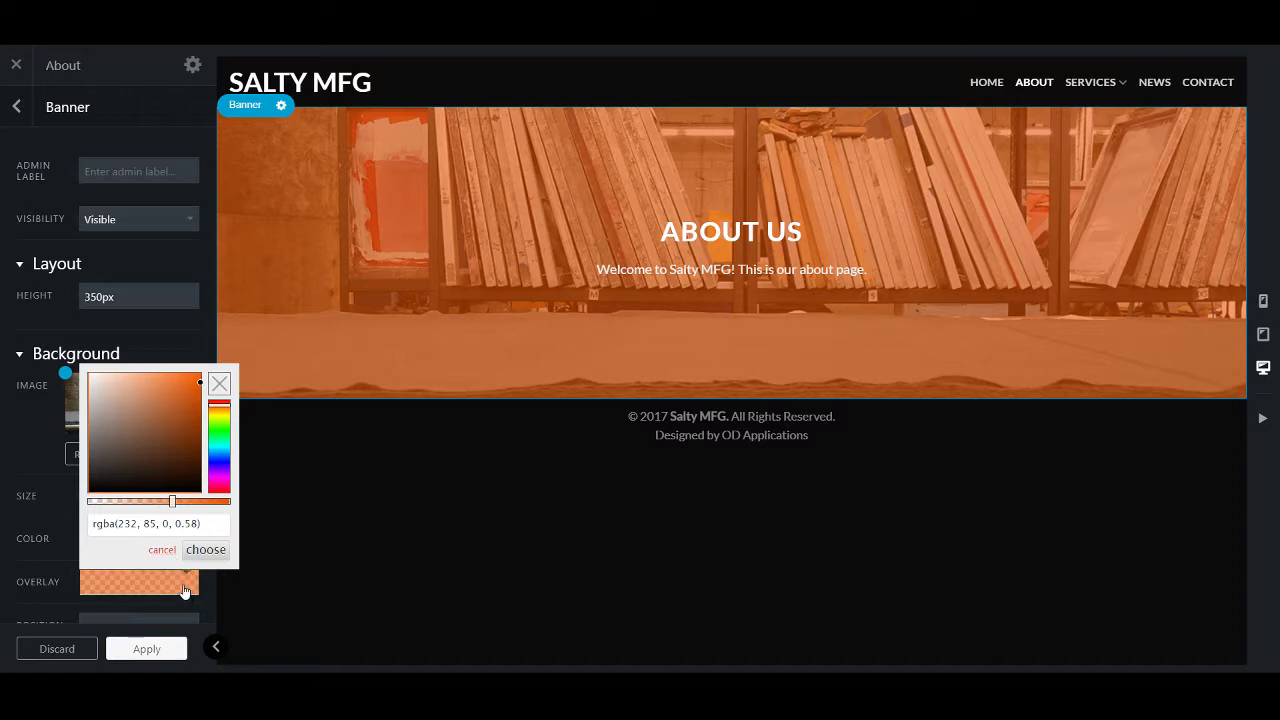
click(178, 584)
click(158, 558)
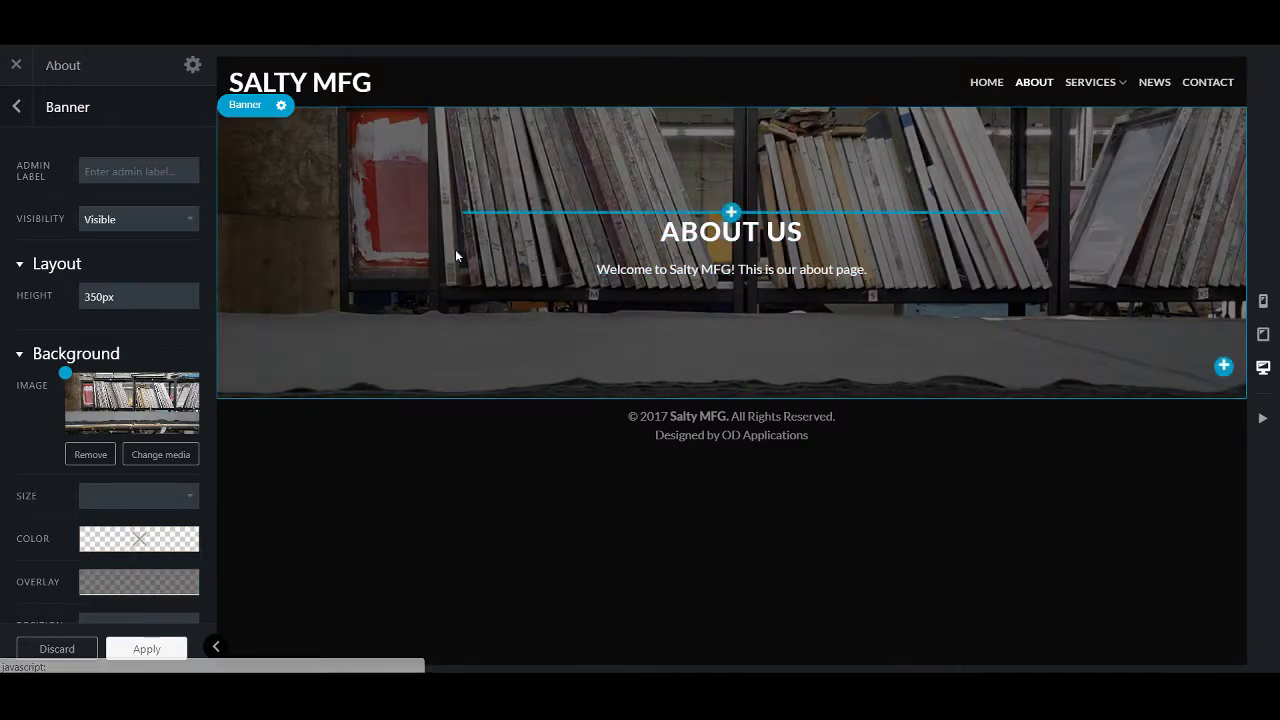
Set the banner's Parallax slider to 0
scroll(154, 545, down, 5)
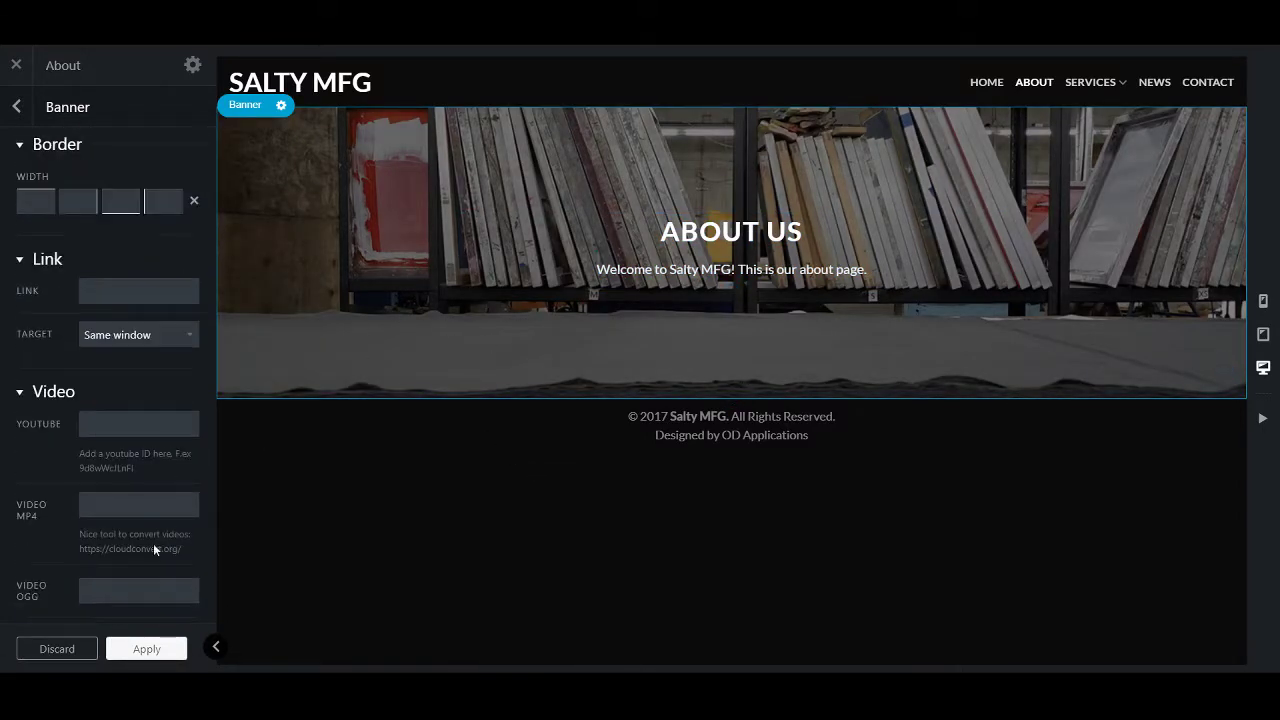
scroll(156, 491, up, 5)
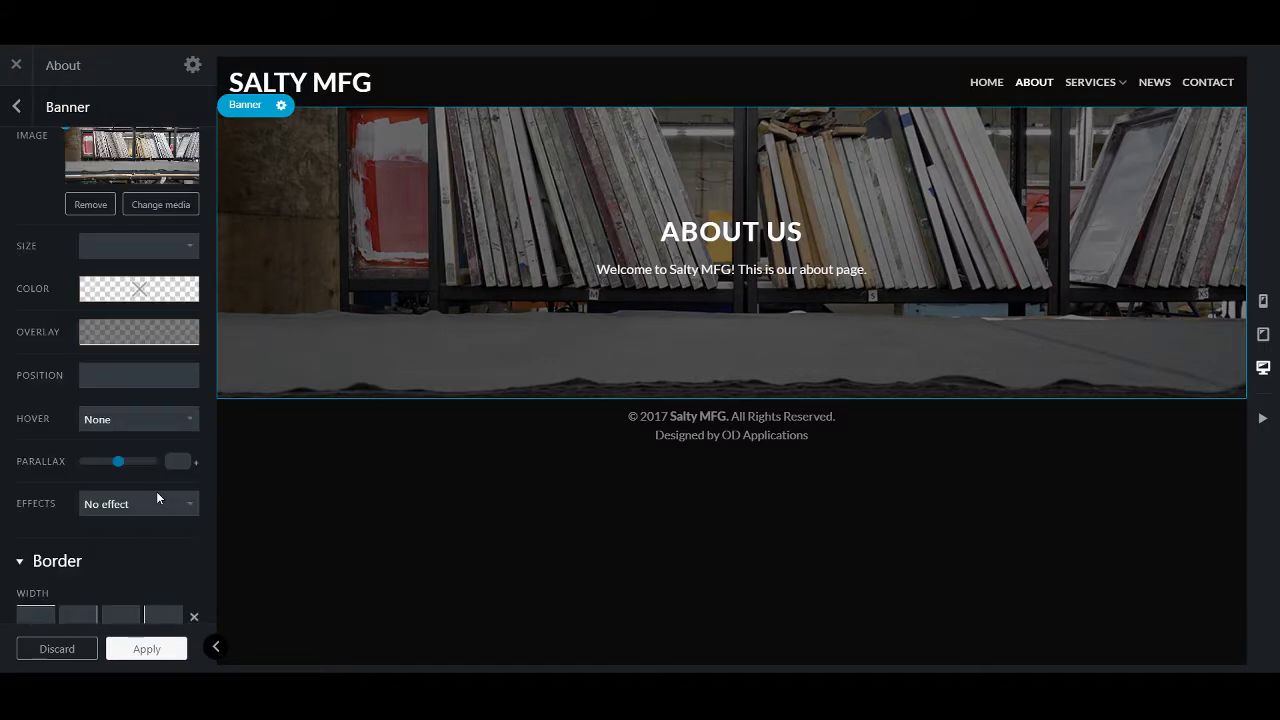
mouse_move(145, 307)
click(146, 461)
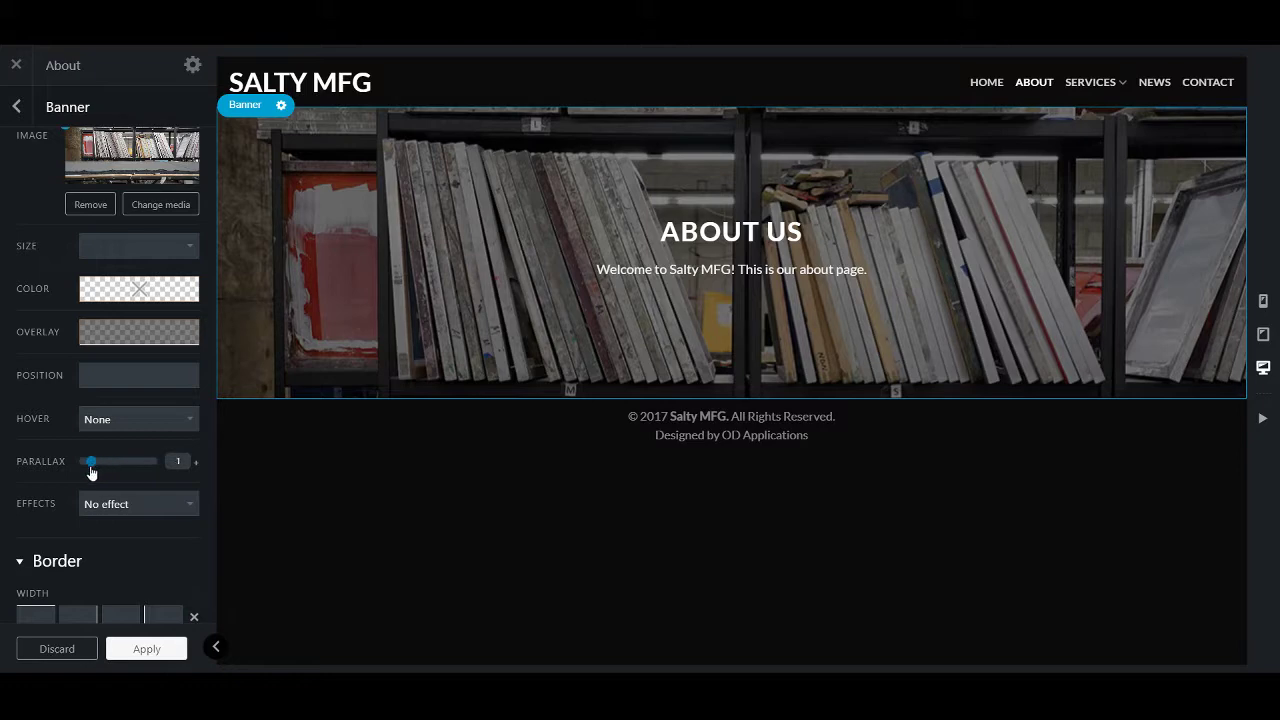
drag(91, 473, 88, 473)
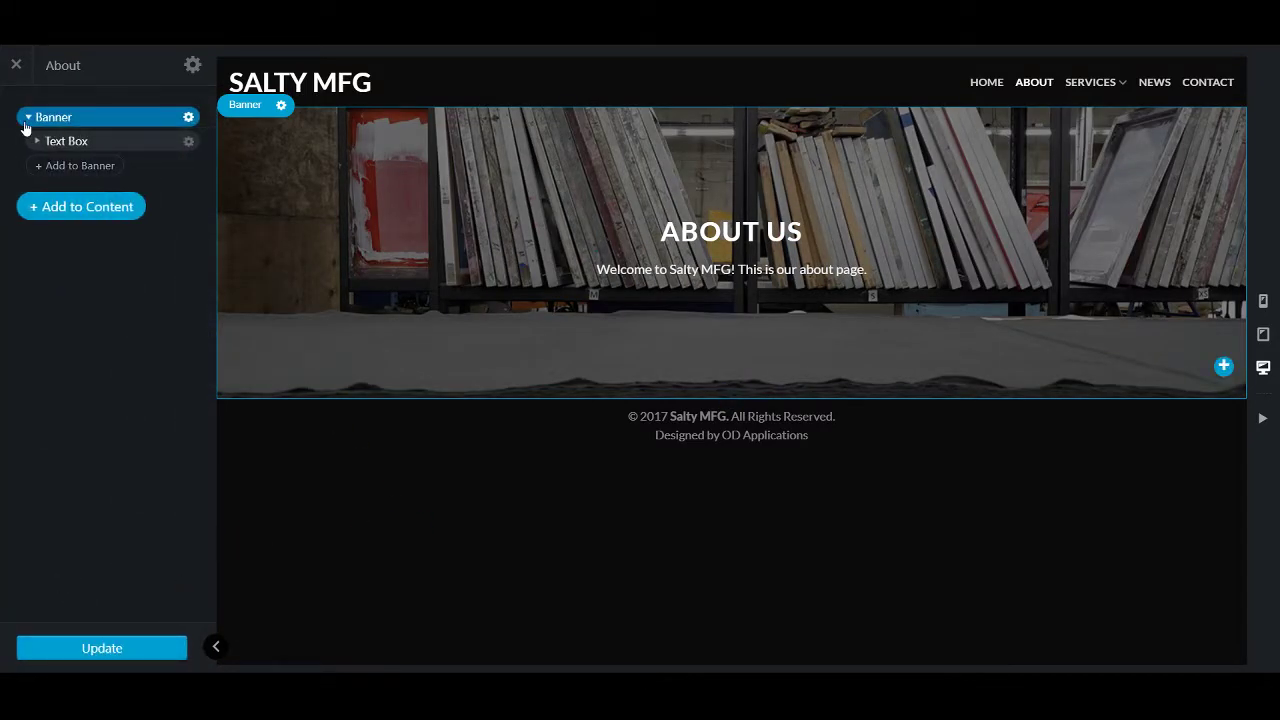
Insert a Section below the banner using the Media Right Large preset
click(28, 118)
click(79, 162)
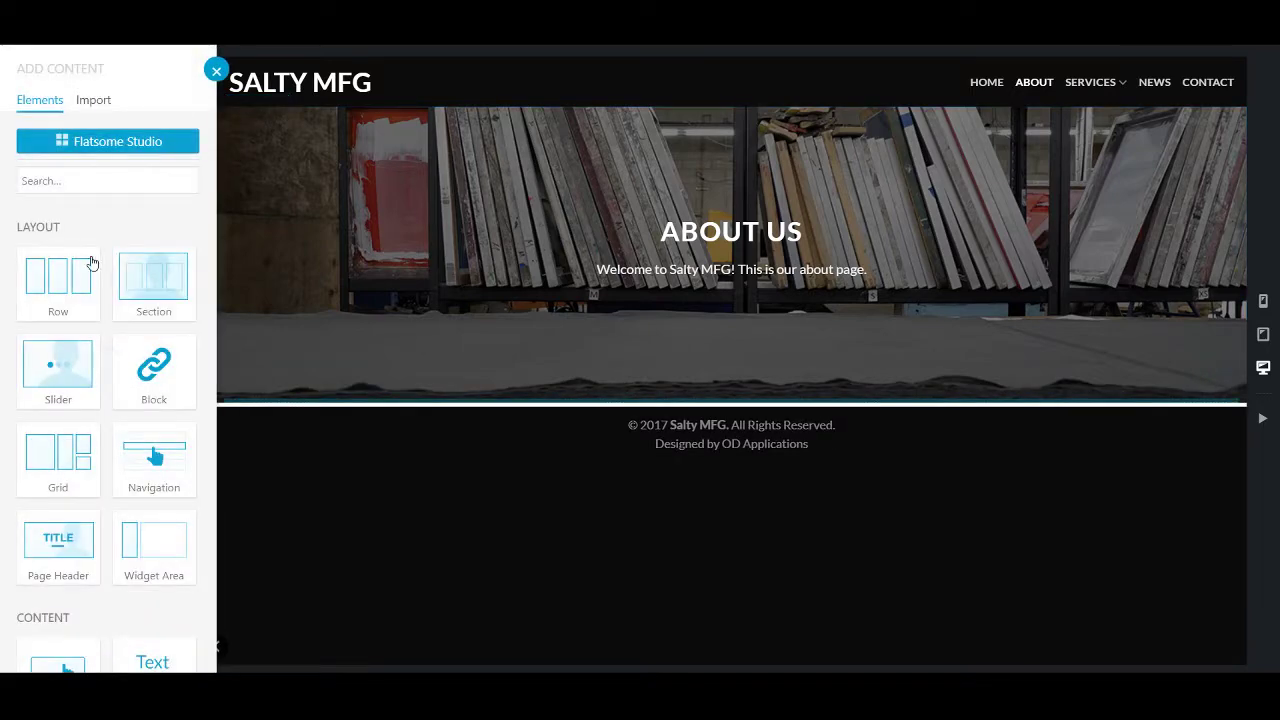
click(160, 290)
scroll(150, 285, down, 1)
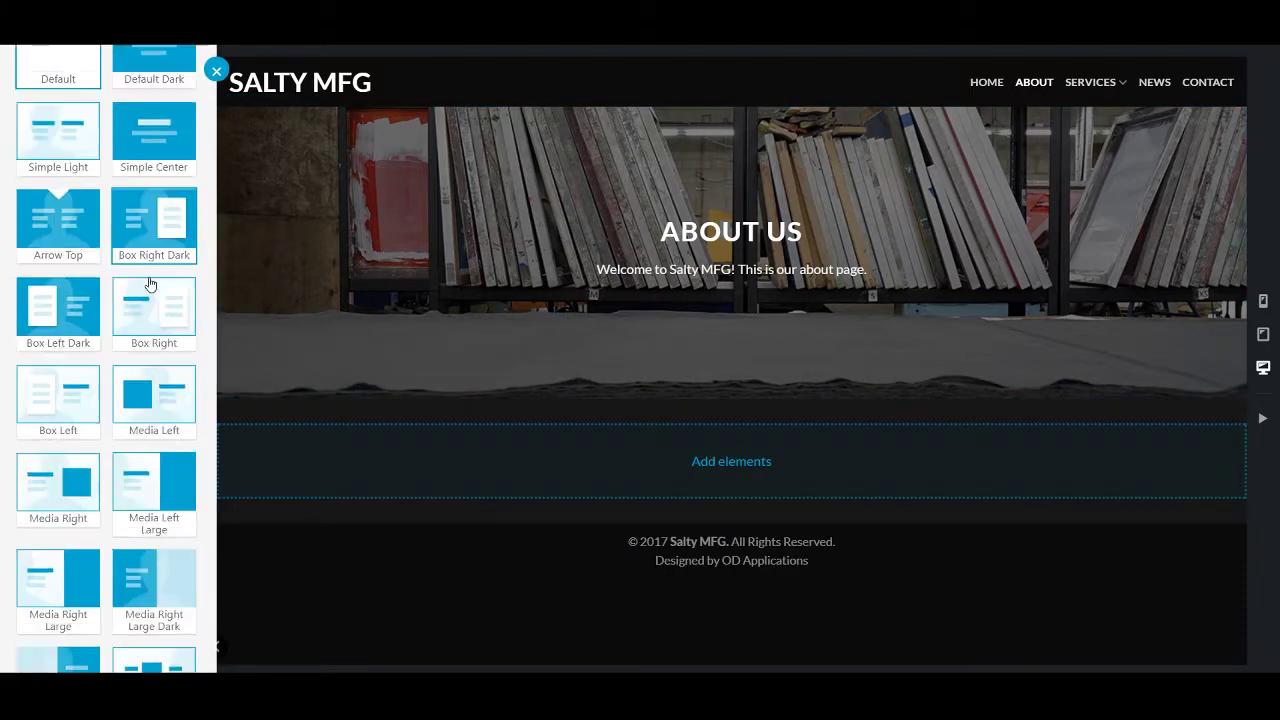
scroll(150, 285, down, 2)
scroll(148, 316, down, 1)
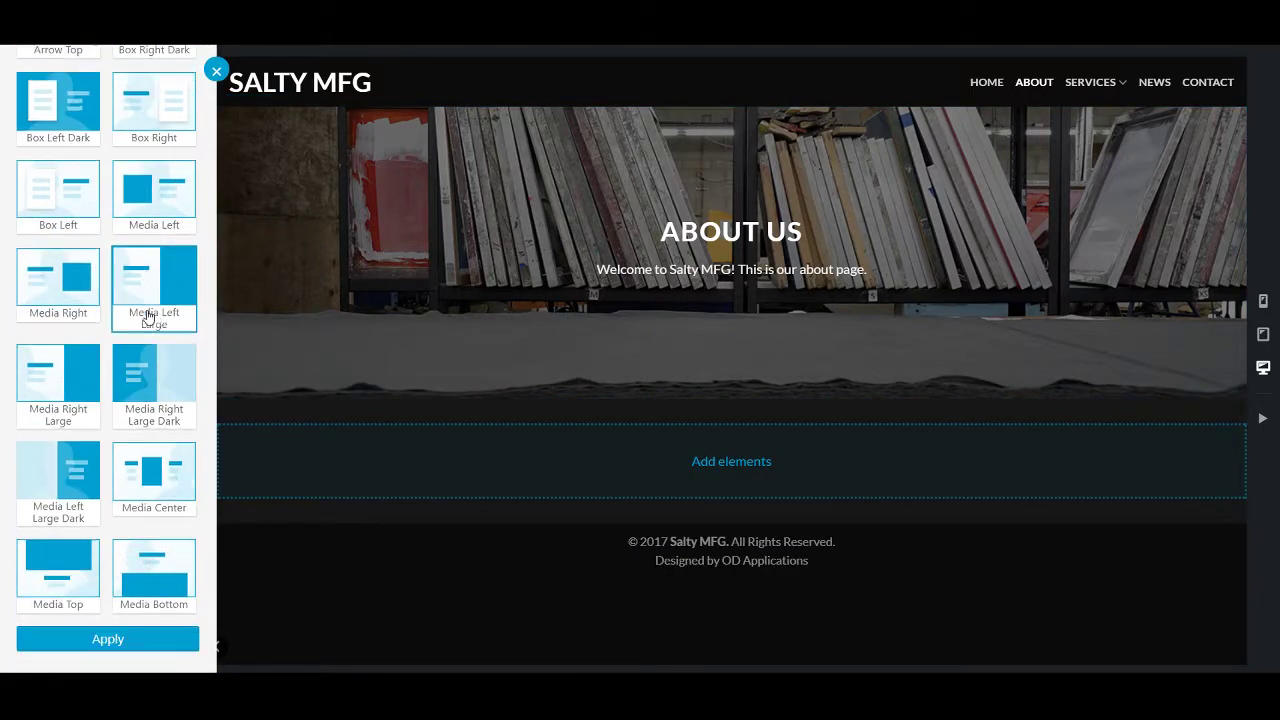
click(66, 400)
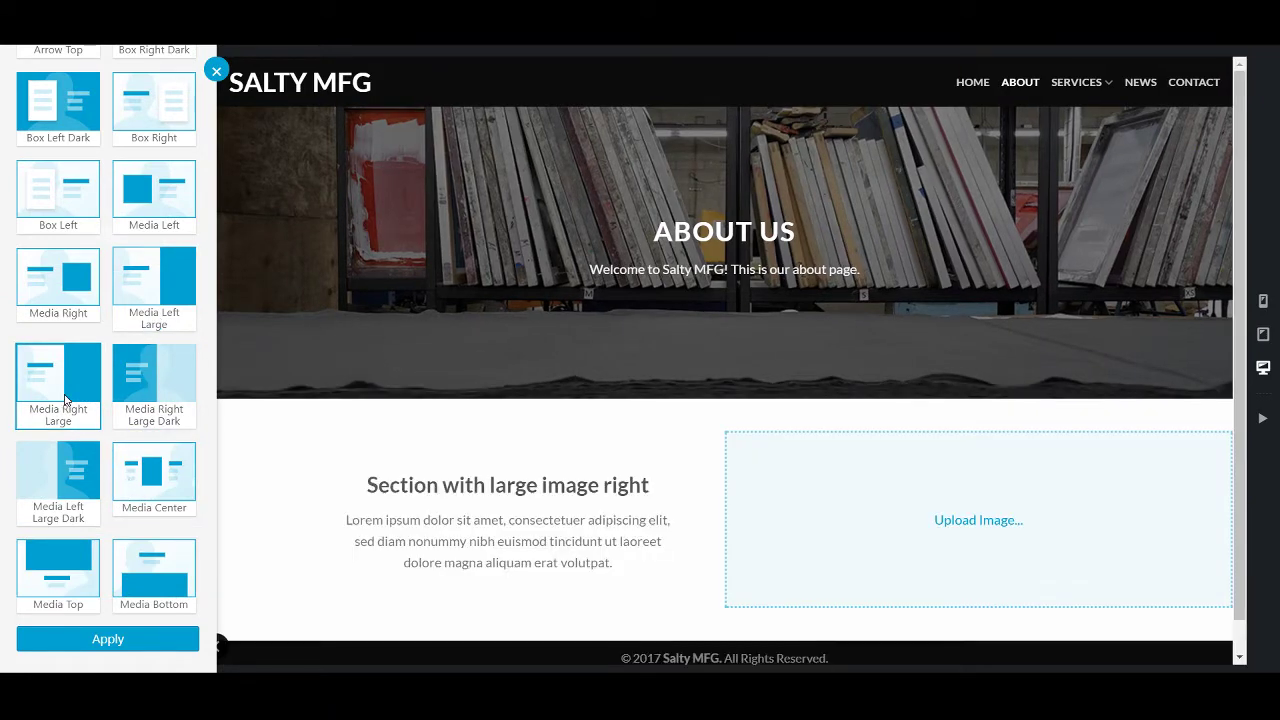
click(659, 440)
click(508, 530)
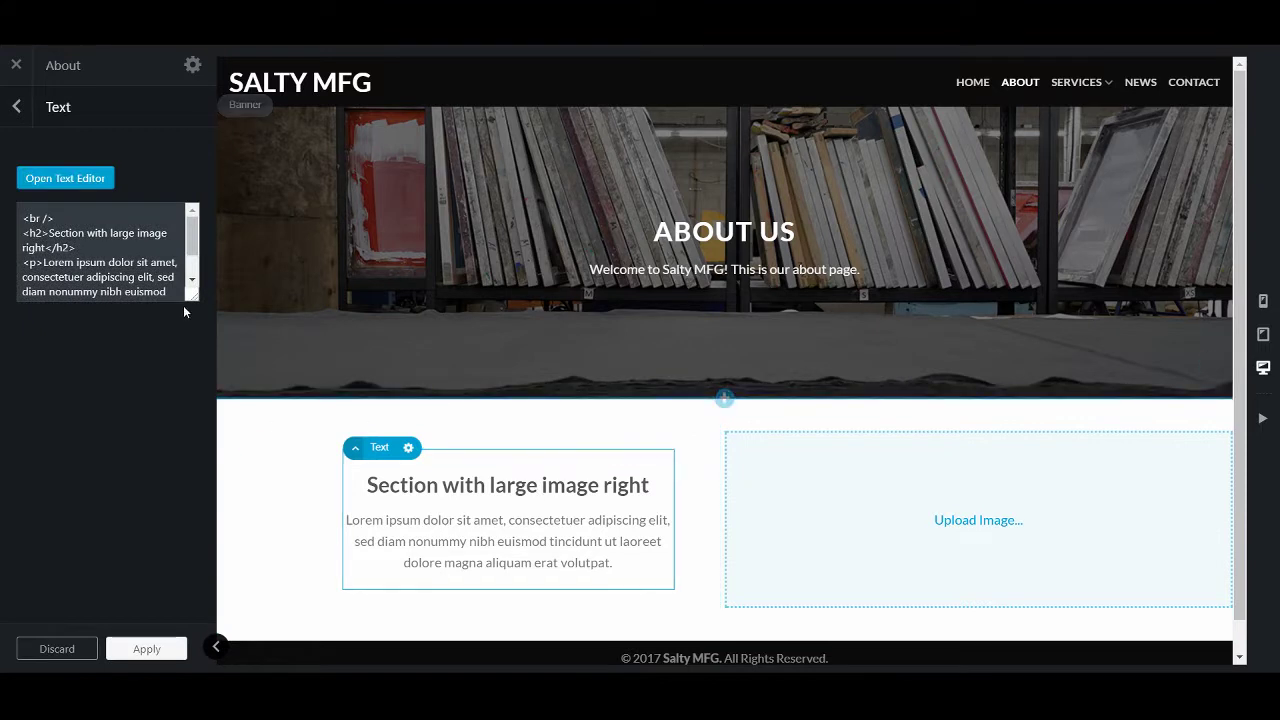
Put the red-garment workshop photo 6.jpg into the section's right image slot
click(700, 497)
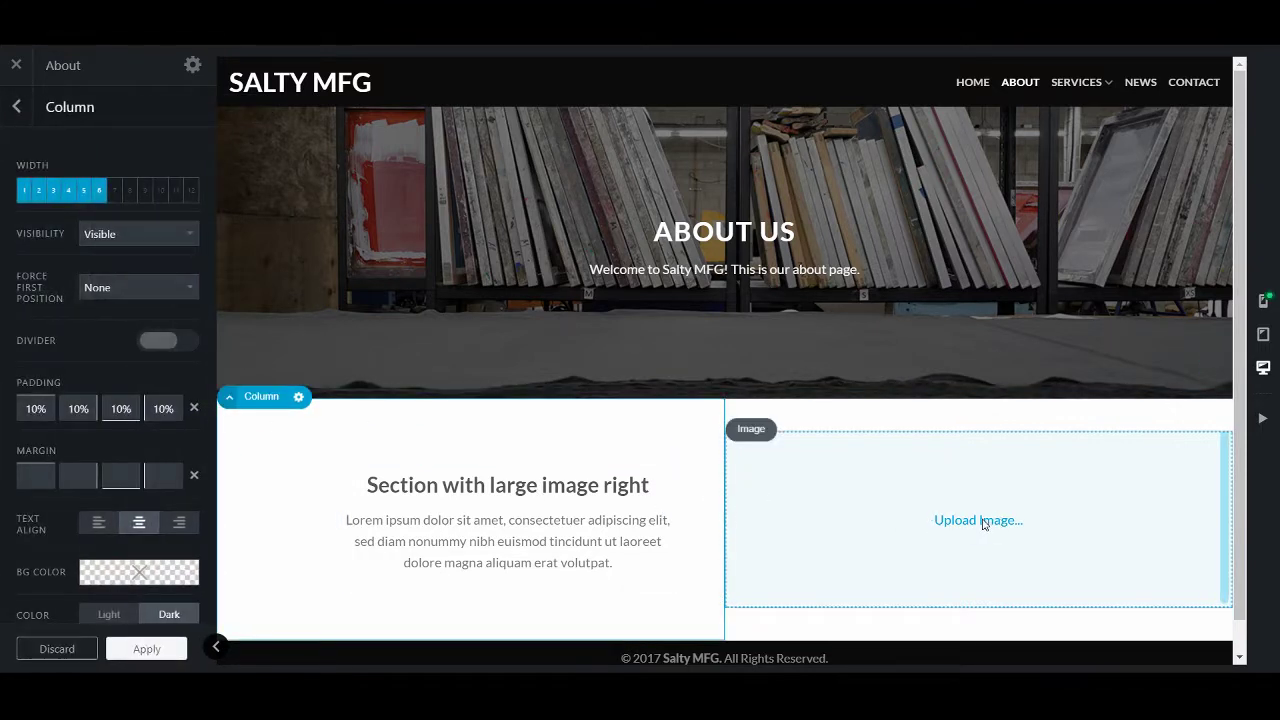
click(983, 523)
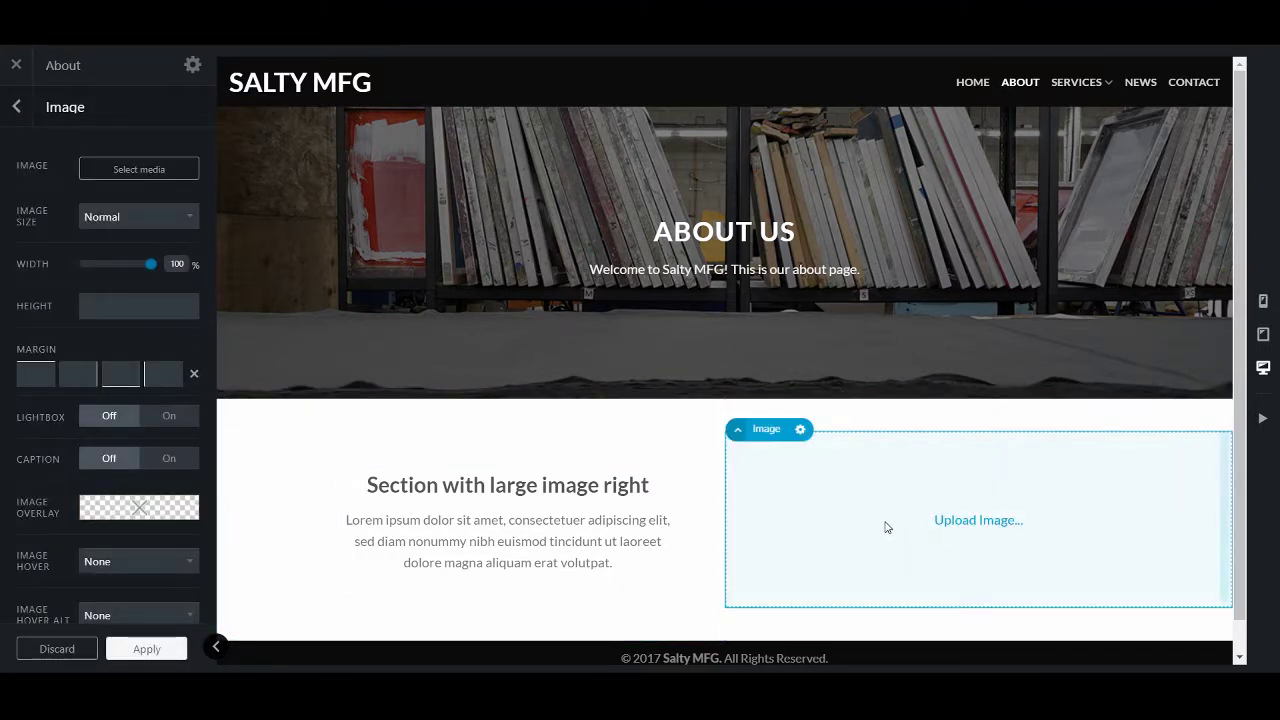
click(139, 169)
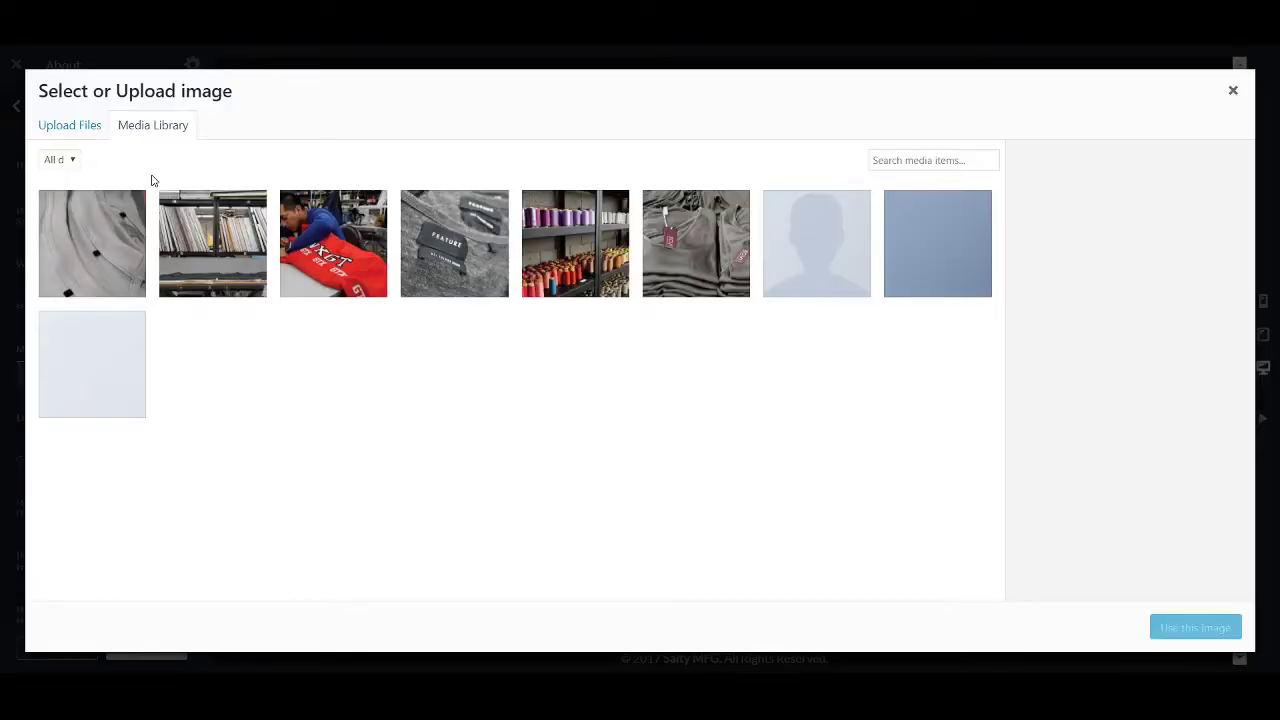
click(352, 256)
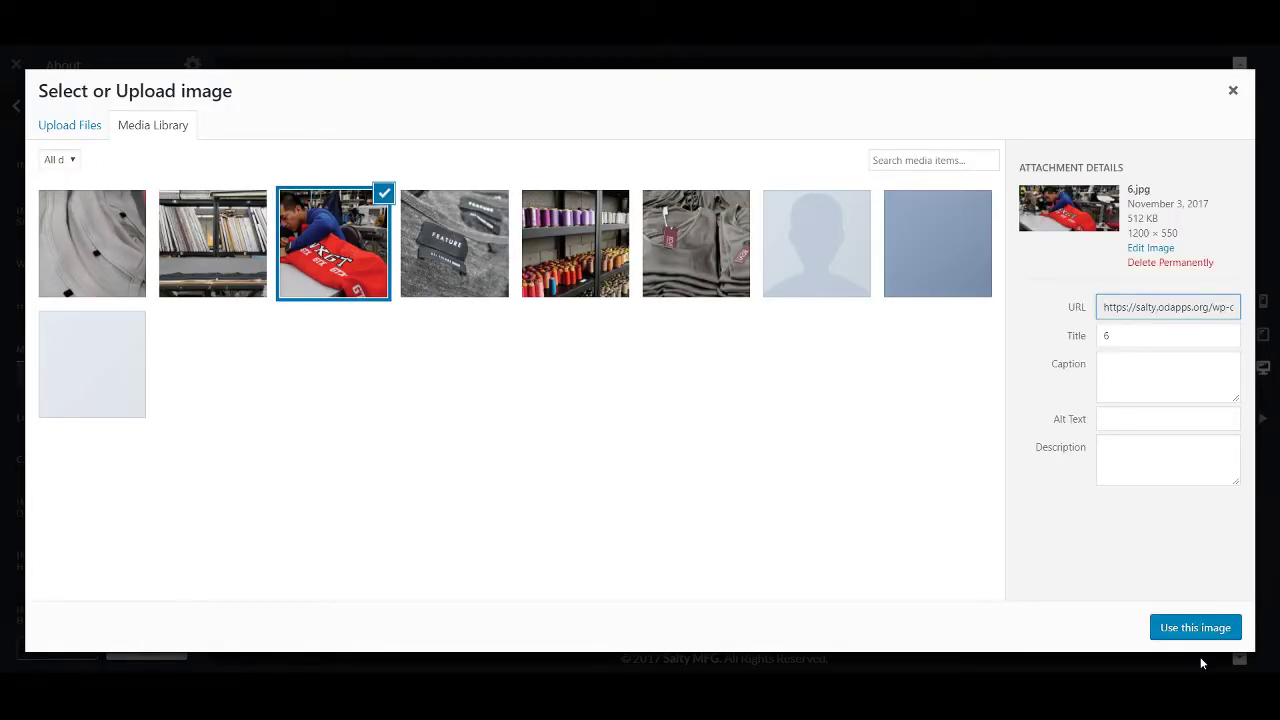
click(1195, 628)
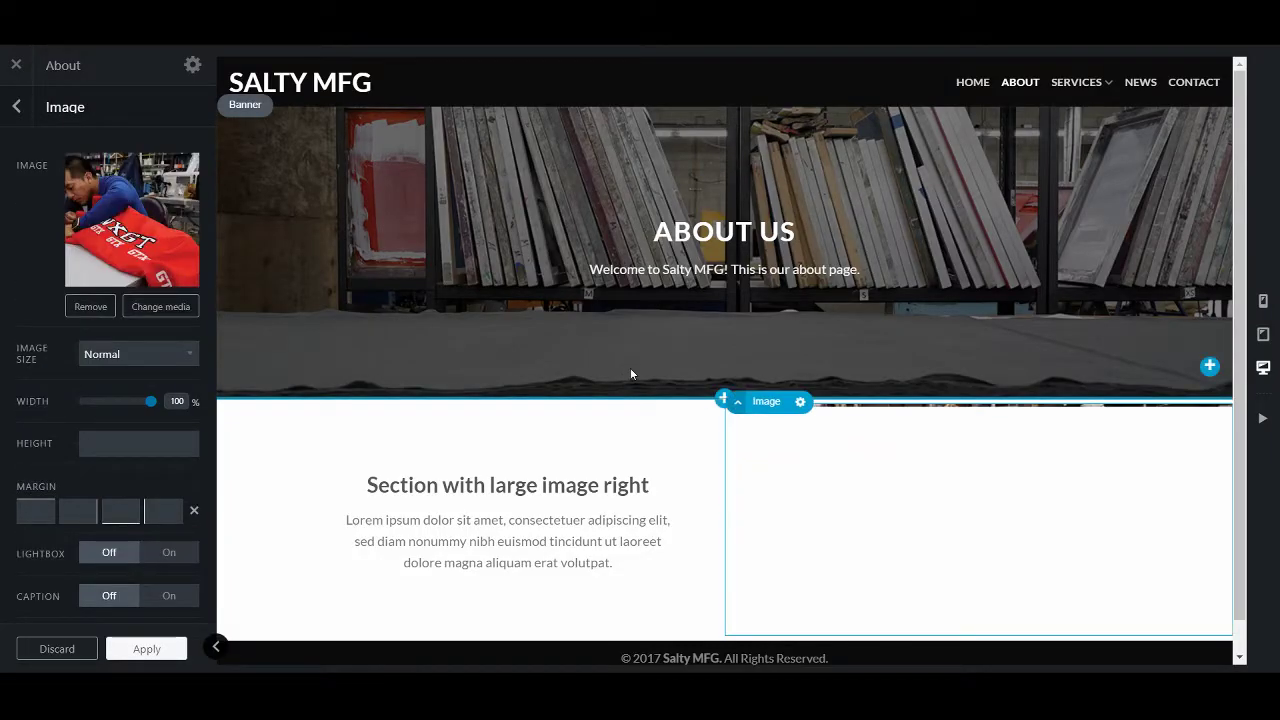
scroll(631, 373, down, 1)
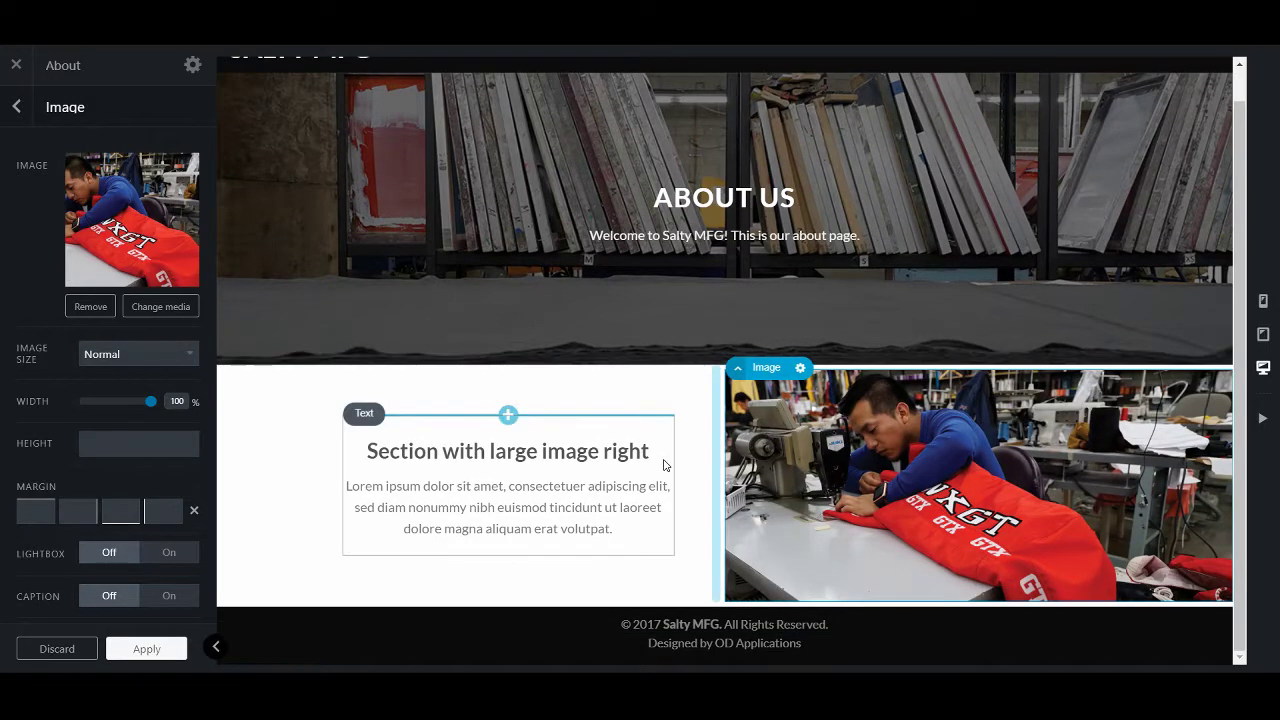
scroll(663, 465, up, 1)
scroll(665, 463, down, 1)
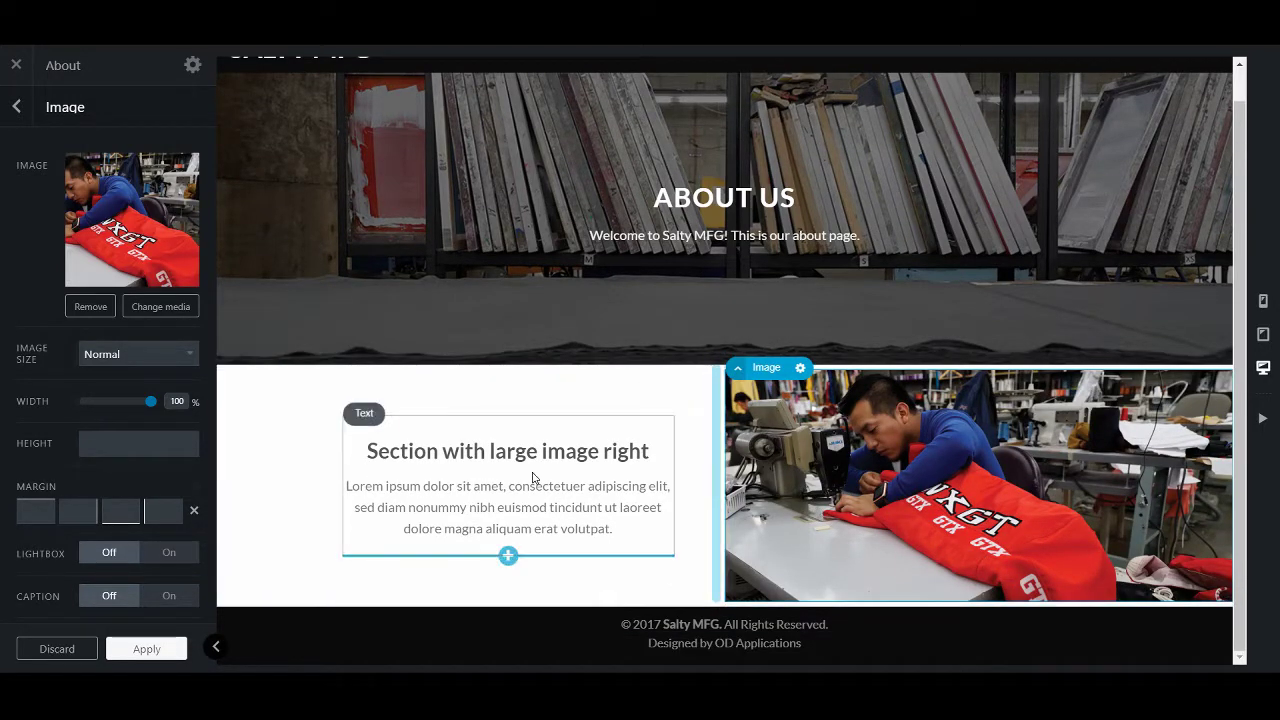
click(18, 108)
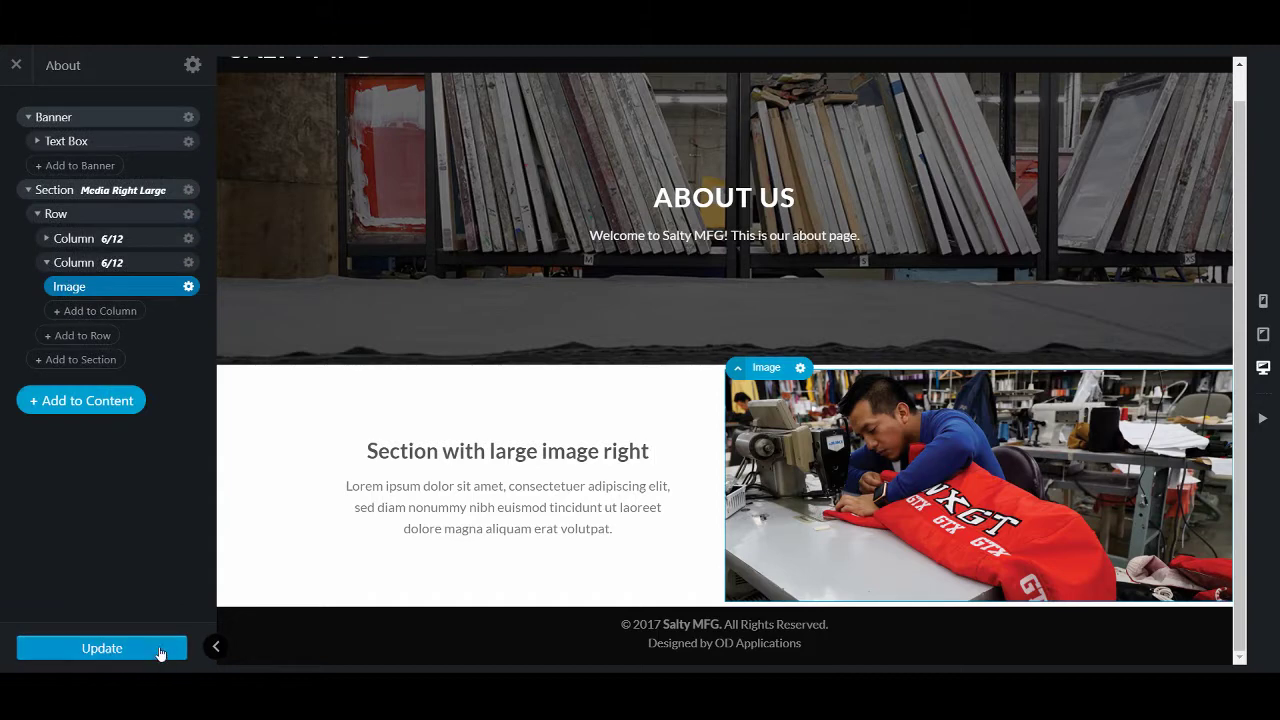
Scroll up and down the live About page to review the ABOUT US banner and the sewing-workshop photo section
scroll(450, 200, up, 1)
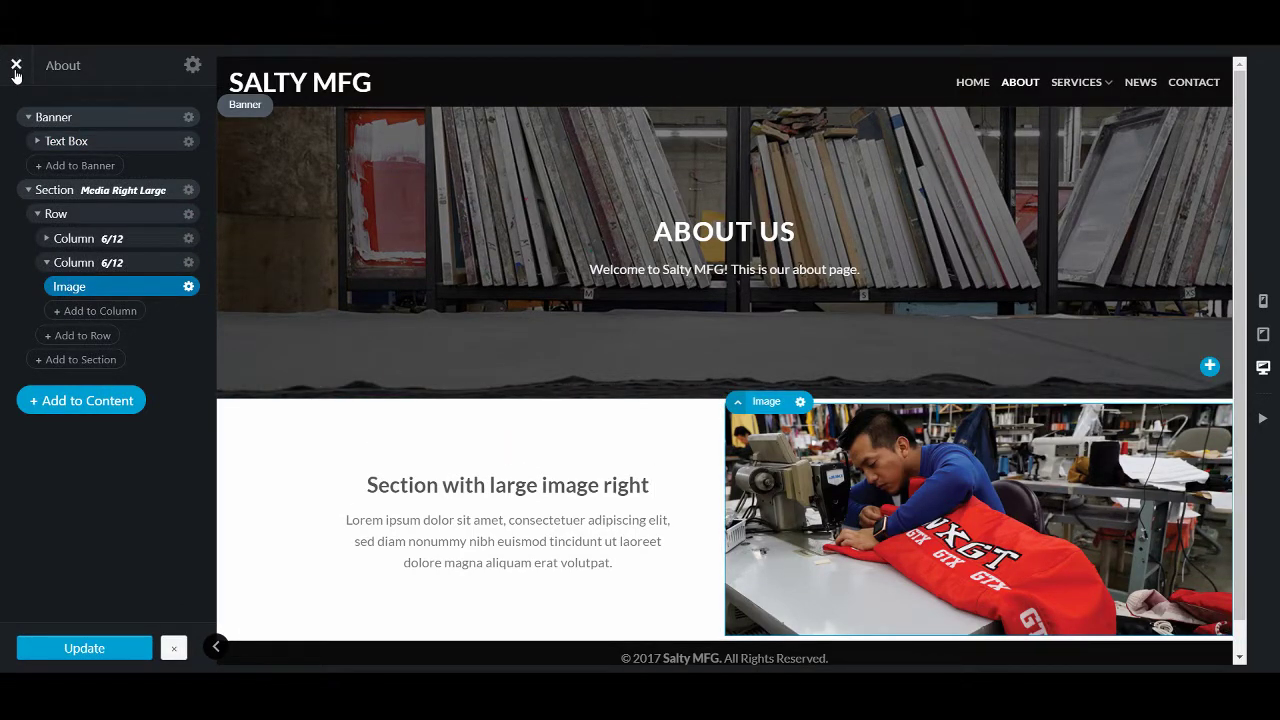
scroll(985, 308, down, 1)
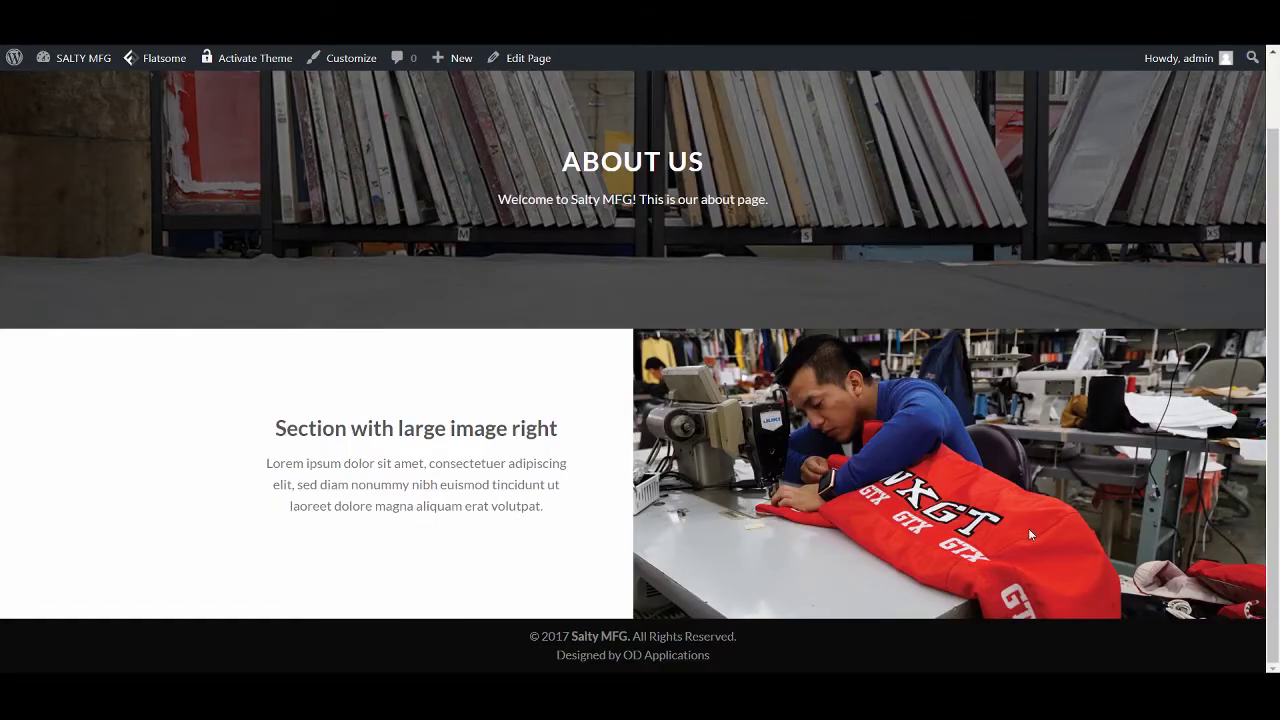
scroll(876, 346, up, 1)
scroll(878, 346, down, 1)
scroll(115, 326, down, 2)
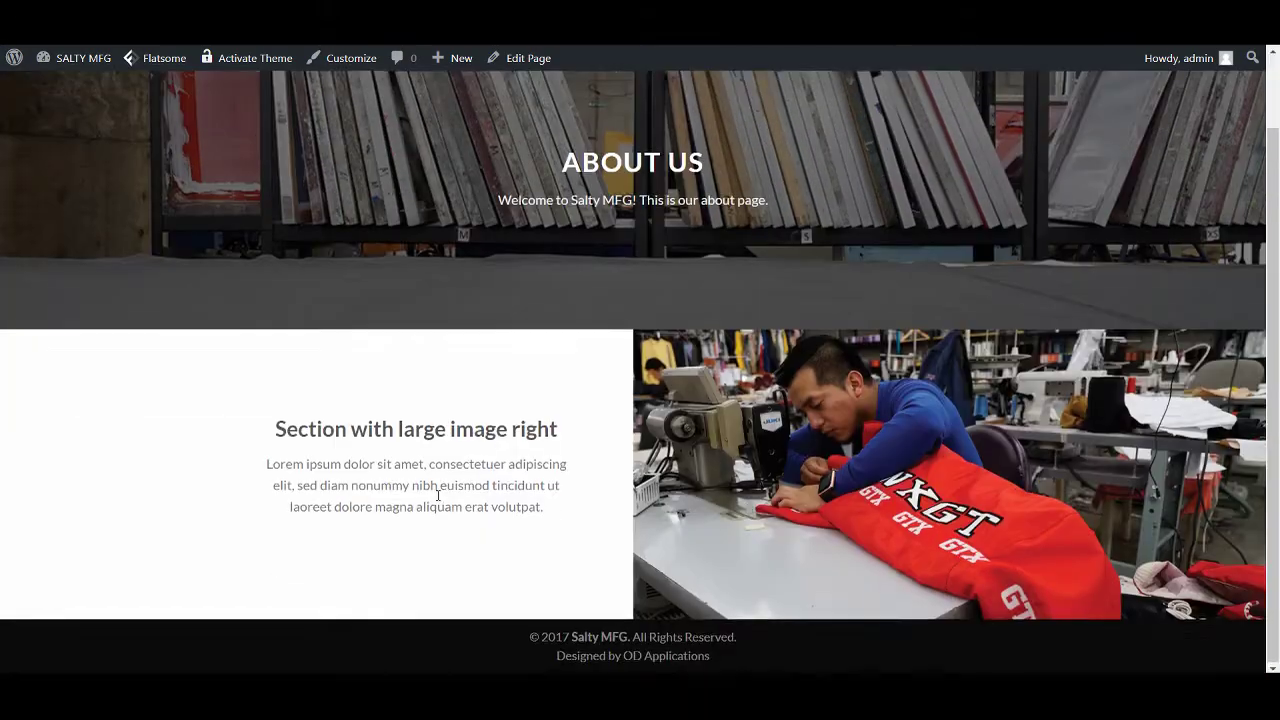
scroll(491, 466, up, 2)
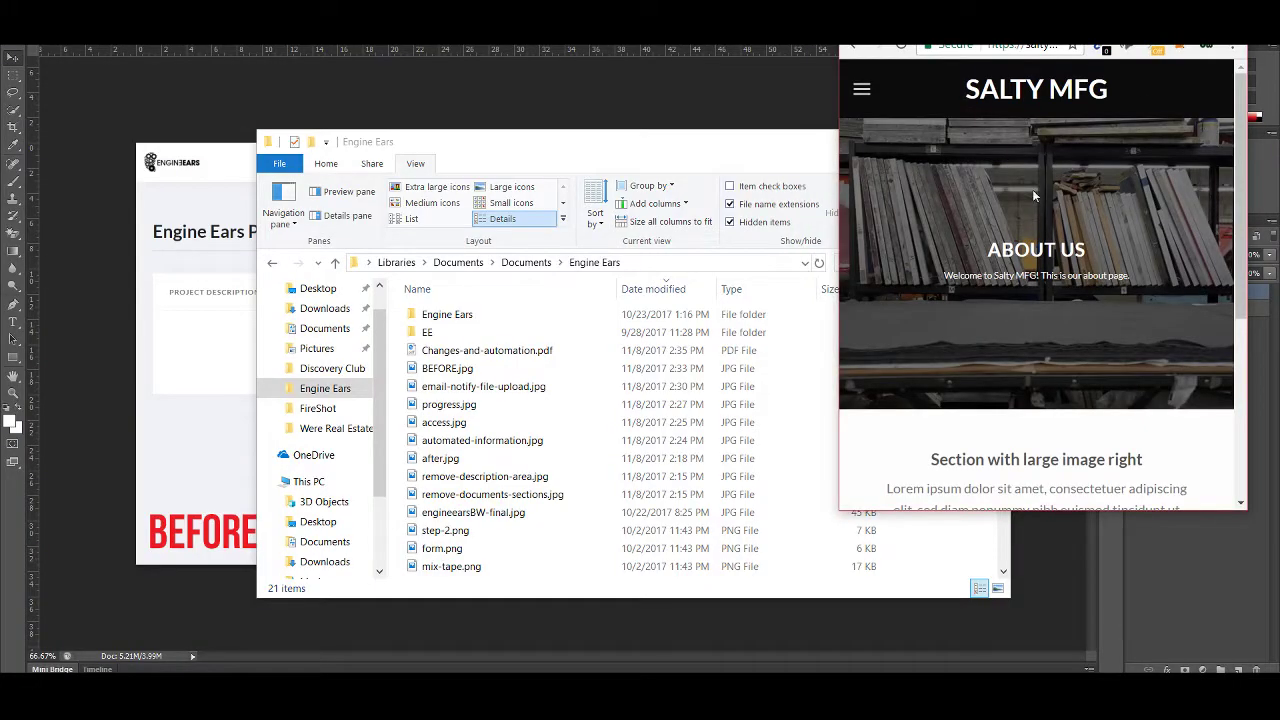
scroll(1033, 200, down, 3)
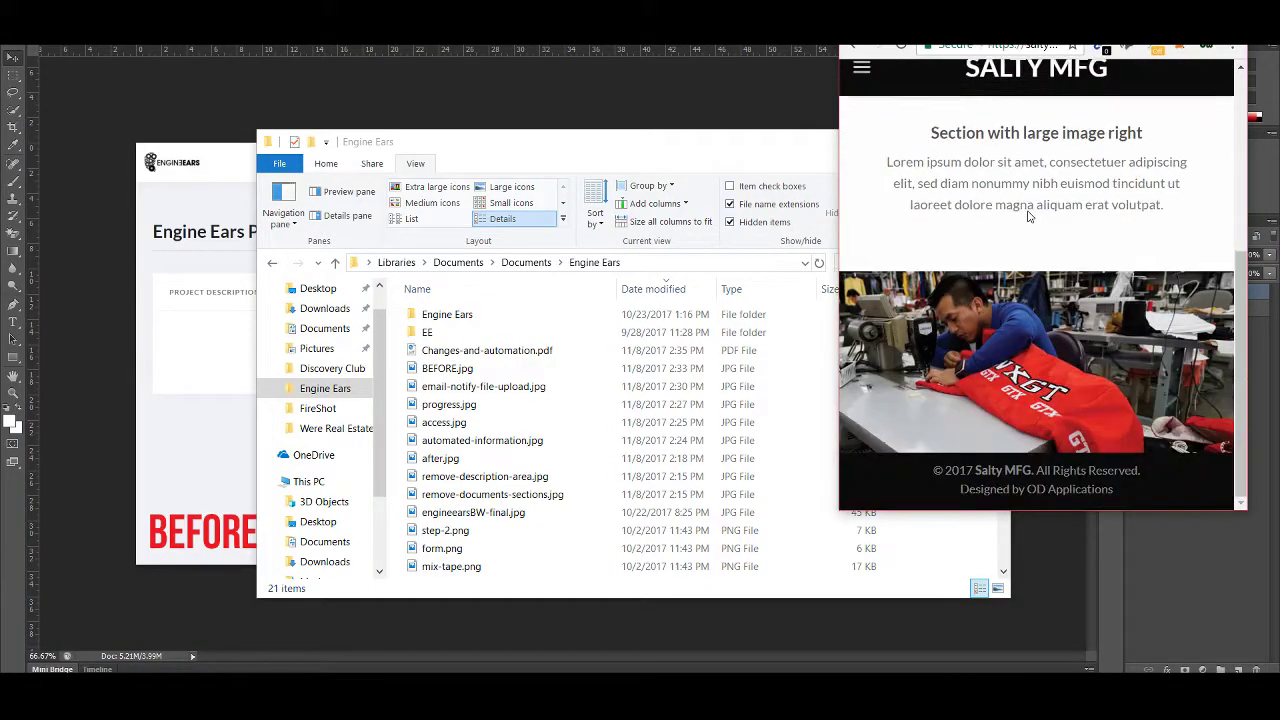
scroll(1027, 210, up, 3)
scroll(1027, 210, down, 3)
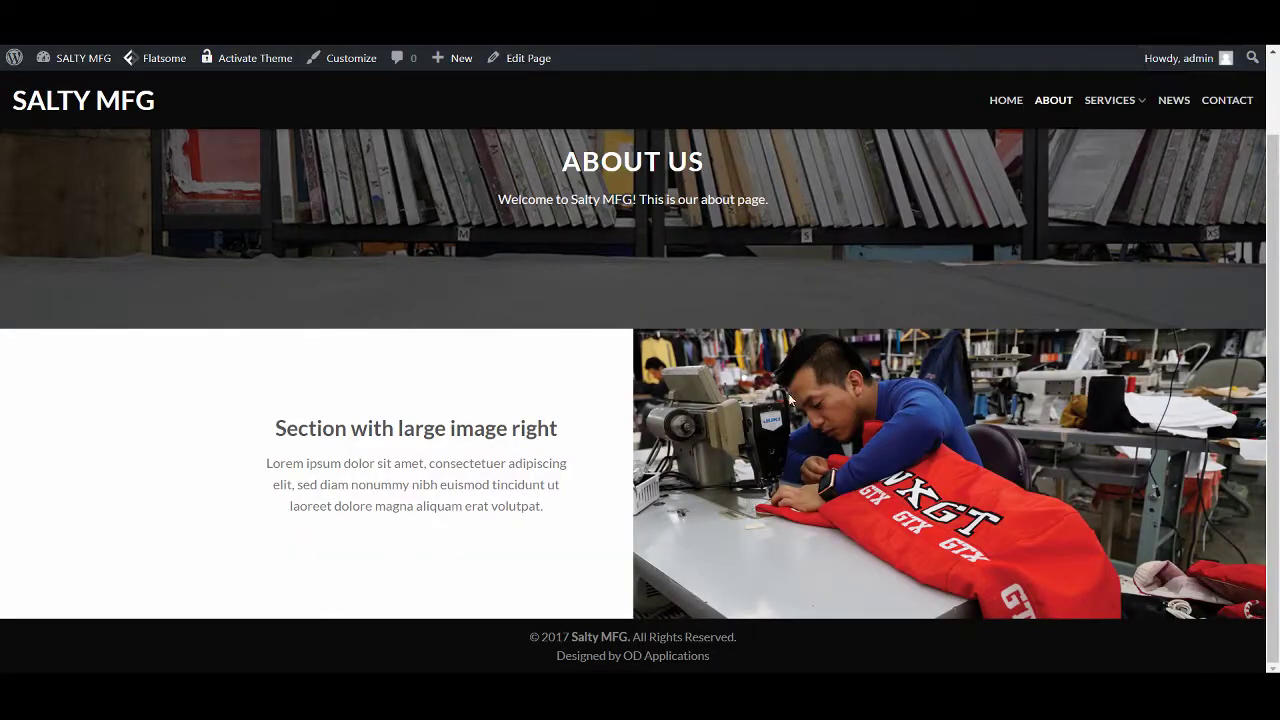
scroll(788, 395, up, 1)
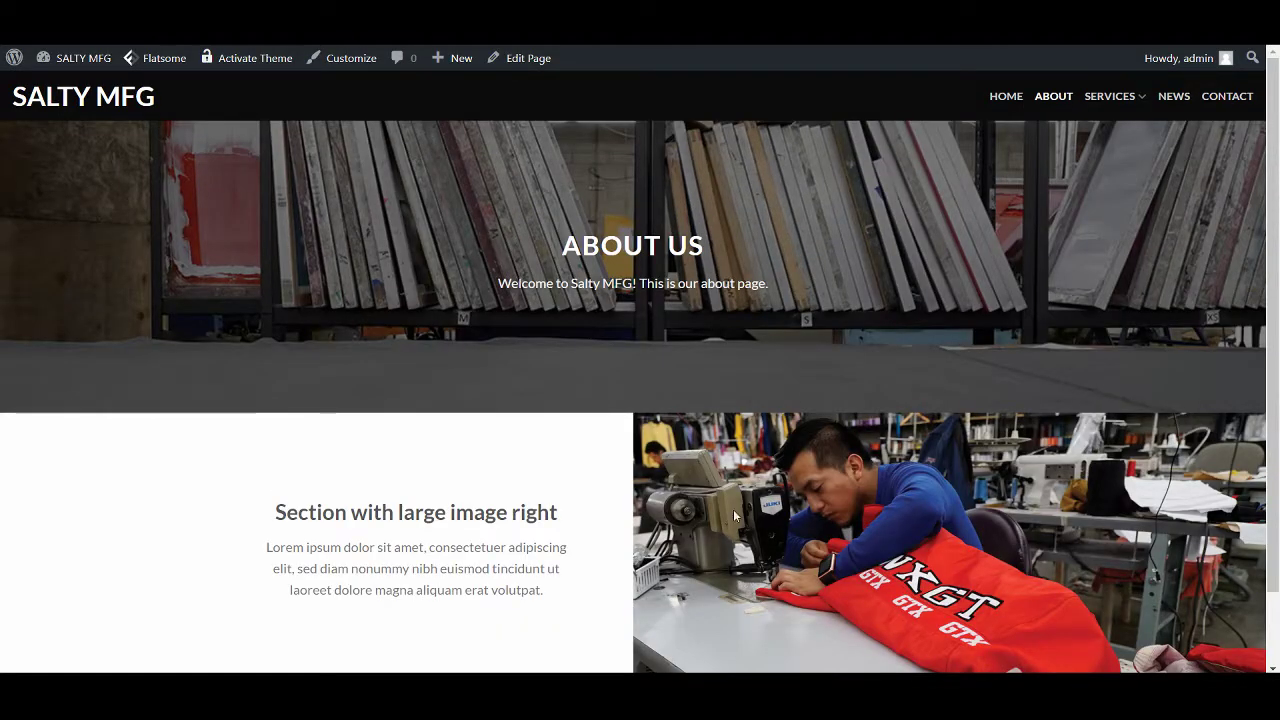